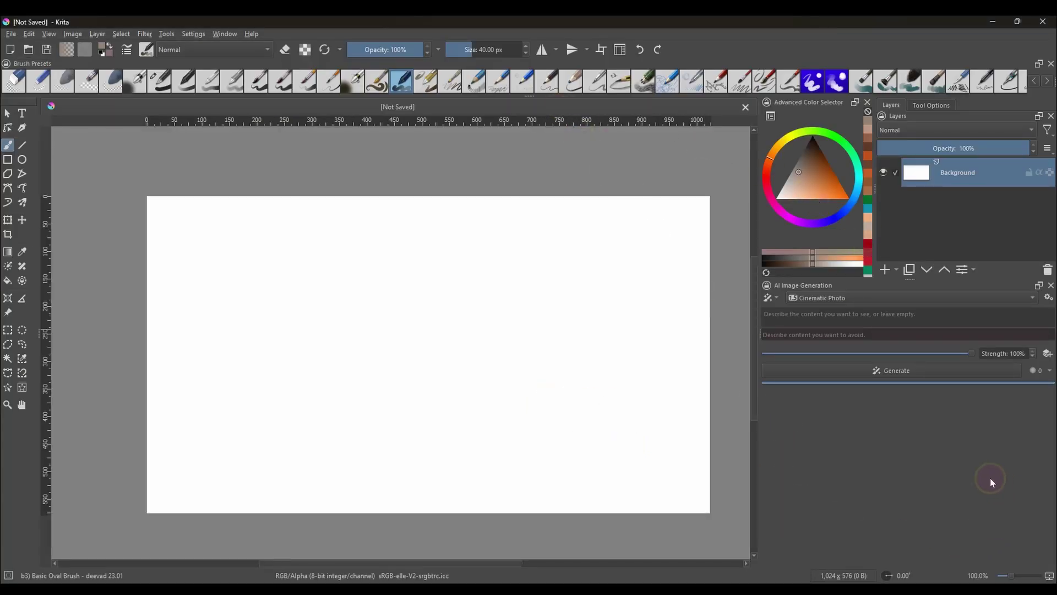
Set the AI Image Generation docker's mode dropdown to Live
click(778, 302)
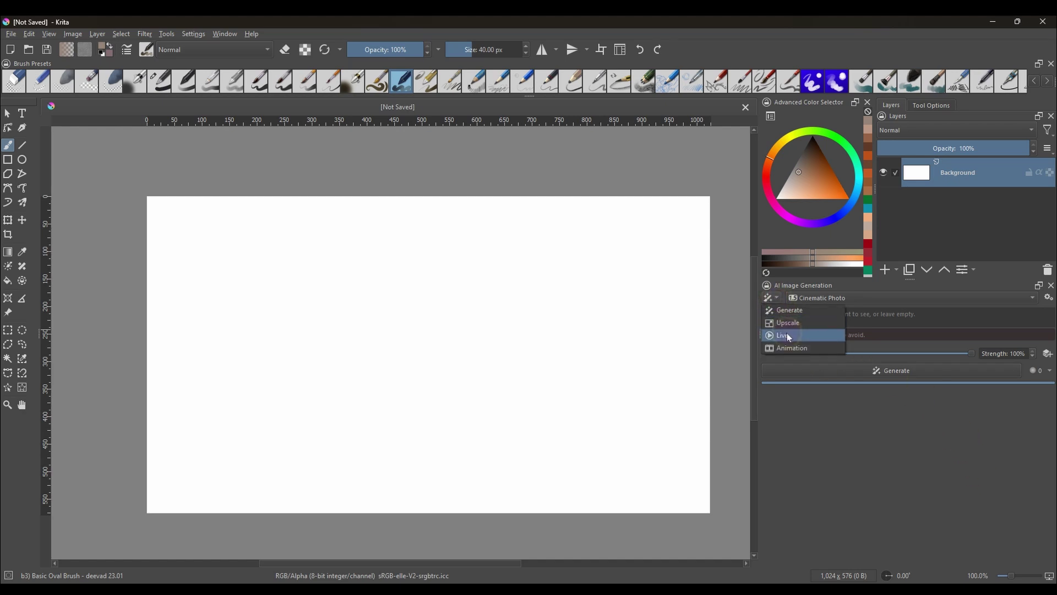
click(788, 335)
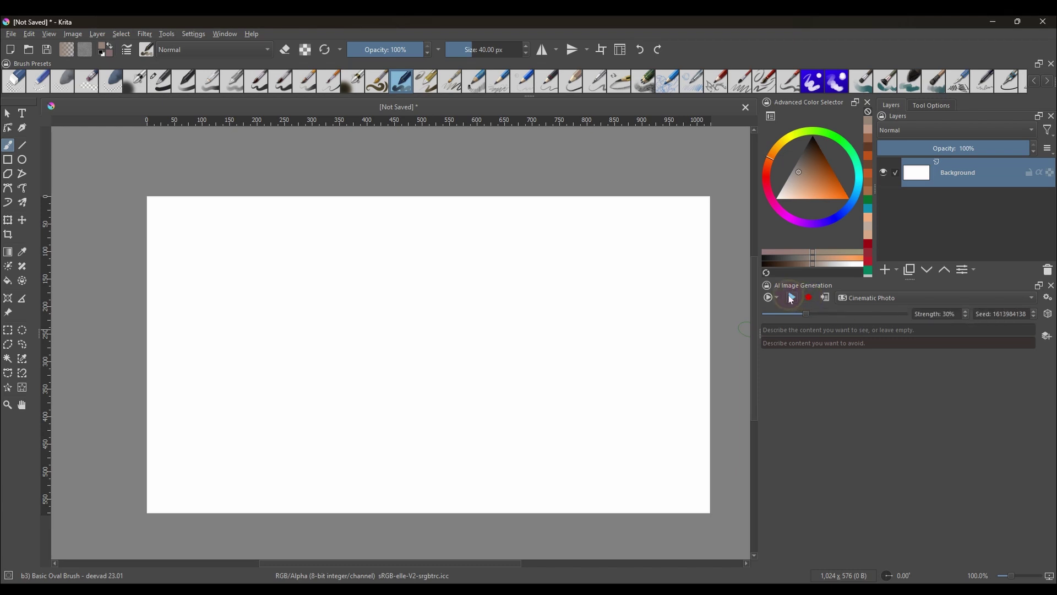
Start the live preview and paint a brown mountain ridge filled solid below
click(792, 299)
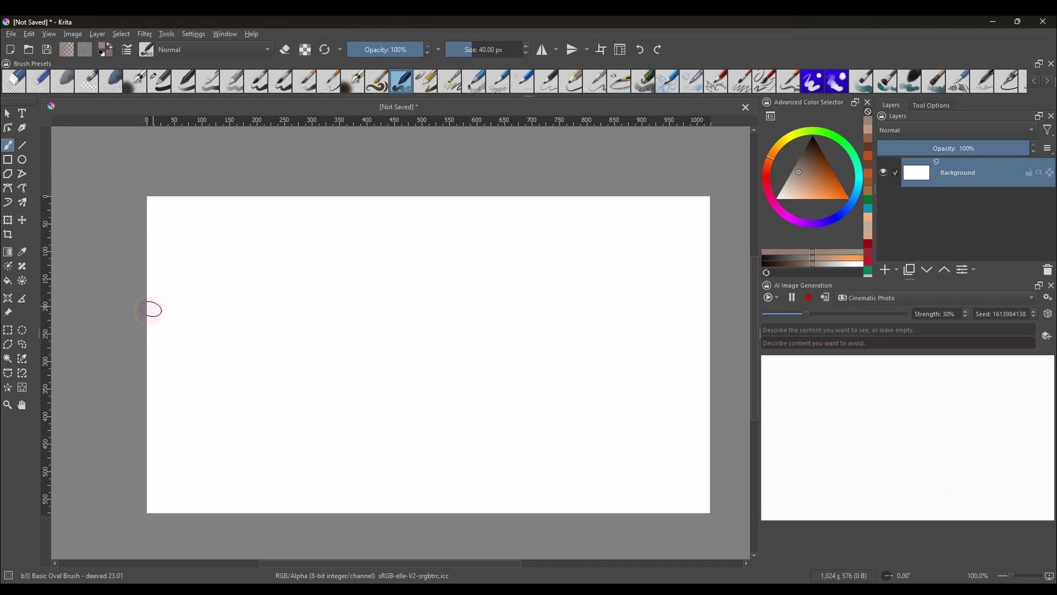
mouse_move(154, 311)
mouse_down()
mouse_move(232, 248)
mouse_move(493, 265)
mouse_move(715, 324)
mouse_up()
key(f)
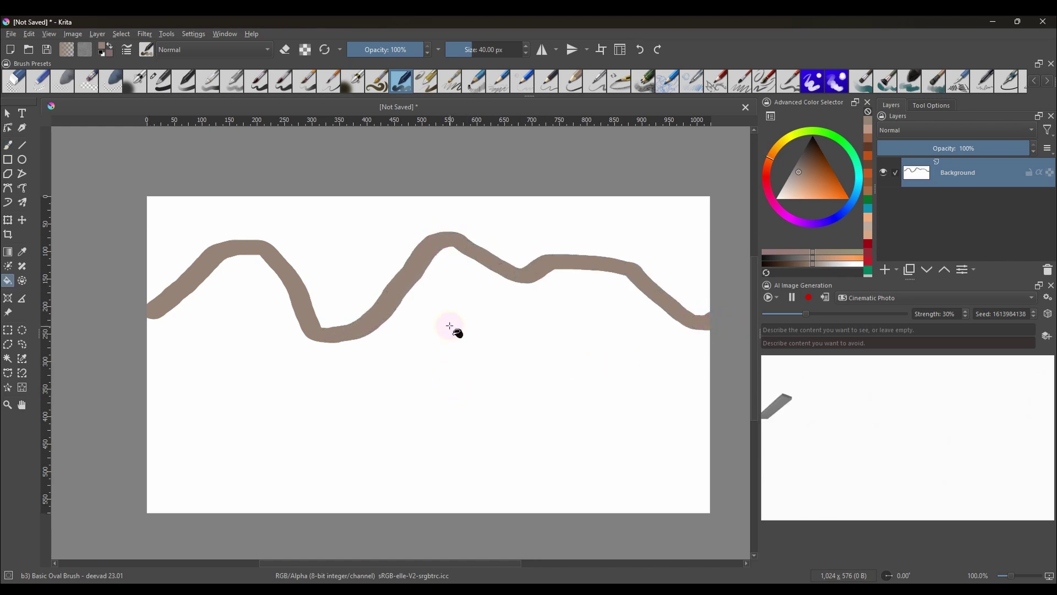
click(451, 328)
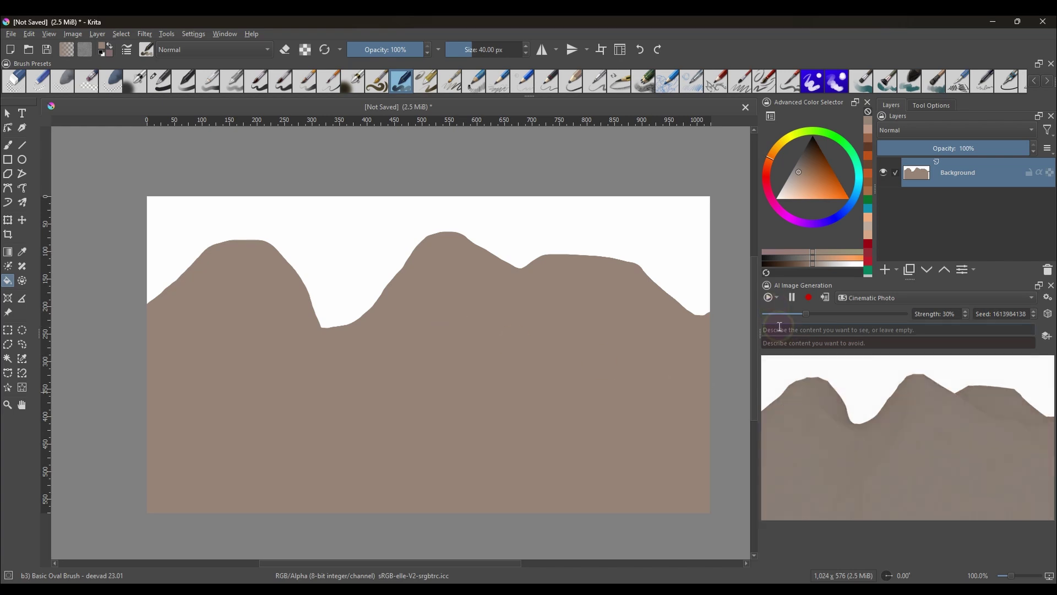
text(far mountains,)
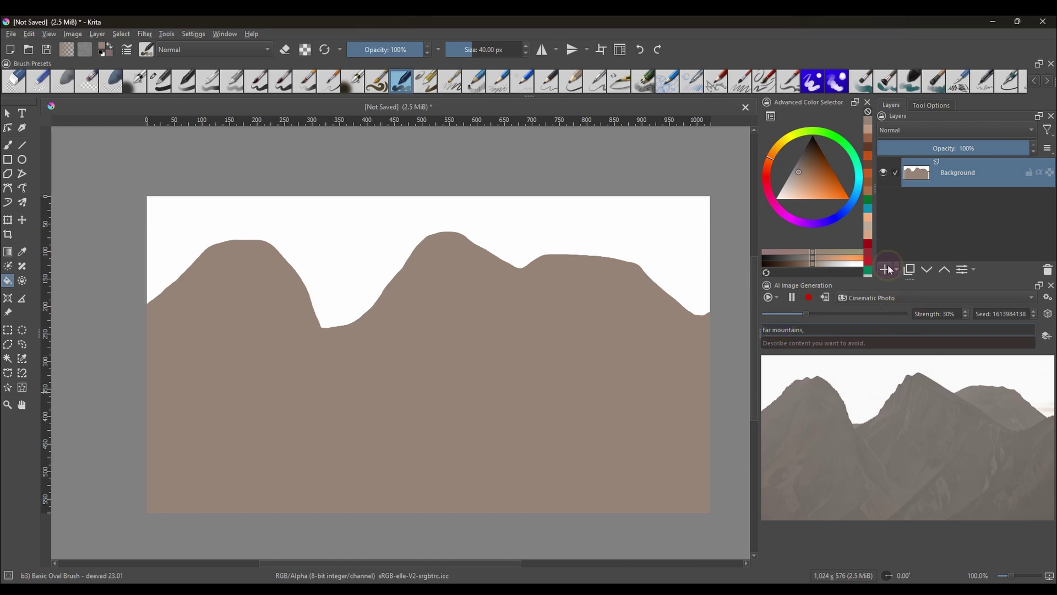
On a new layer, paint a green meadow below a horizon stroke and add 'meadow' to the prompt
click(884, 270)
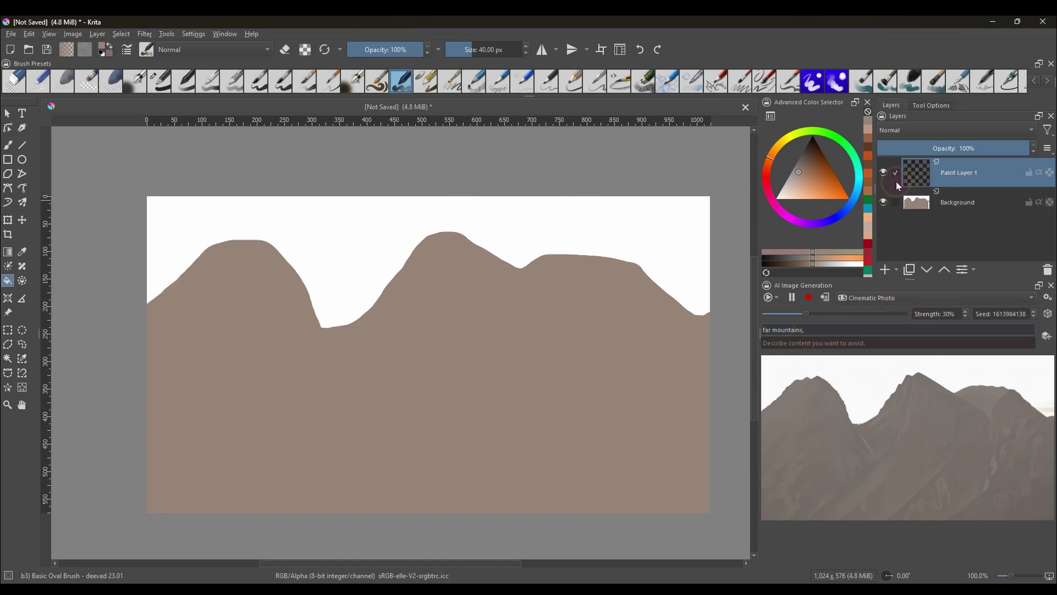
click(867, 269)
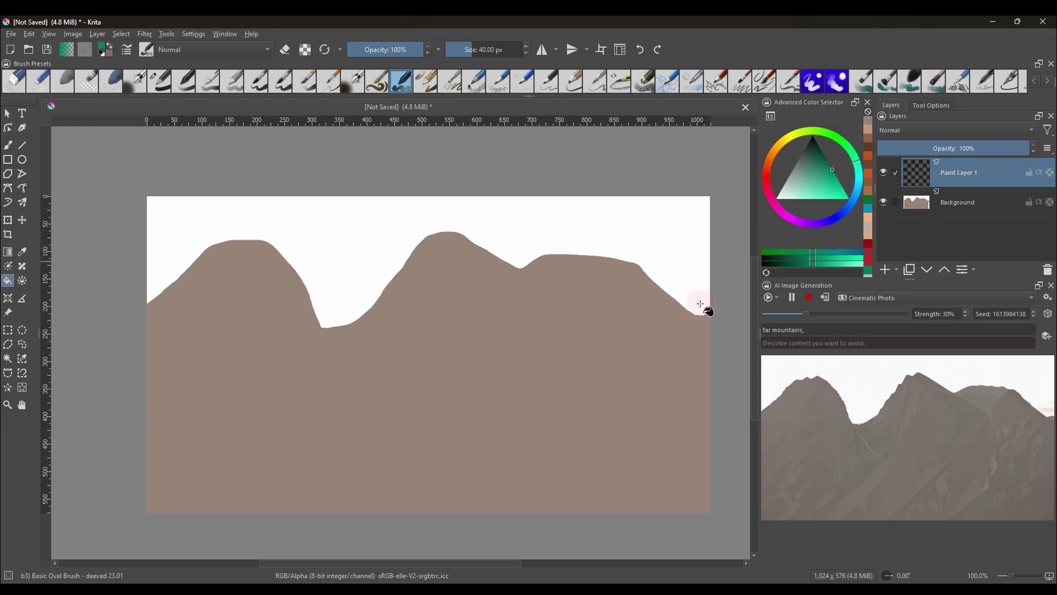
click(11, 144)
drag(136, 375, 740, 352)
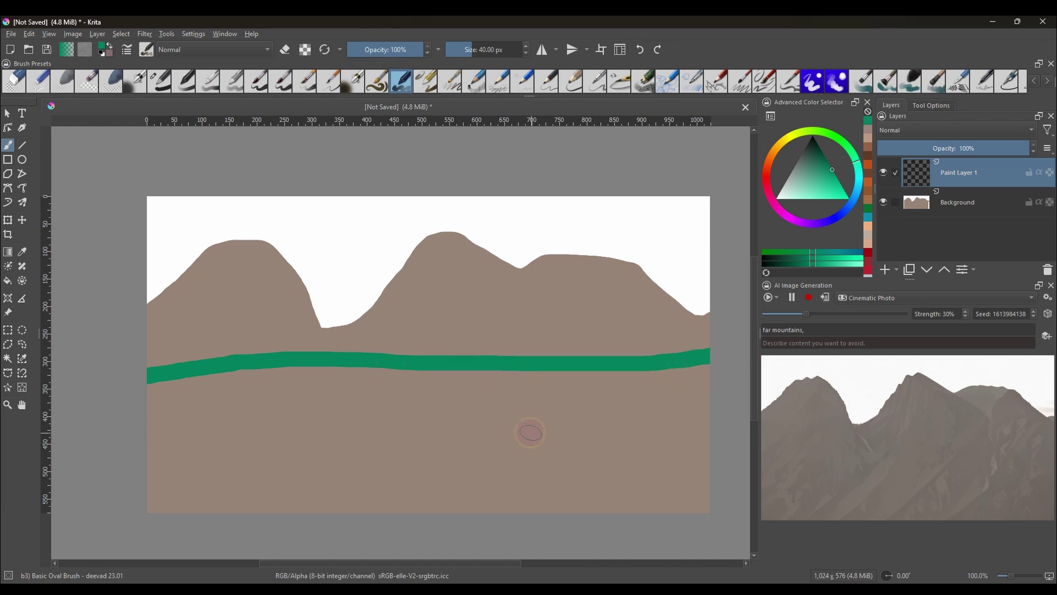
key(f)
click(555, 429)
click(836, 330)
text(meadow)
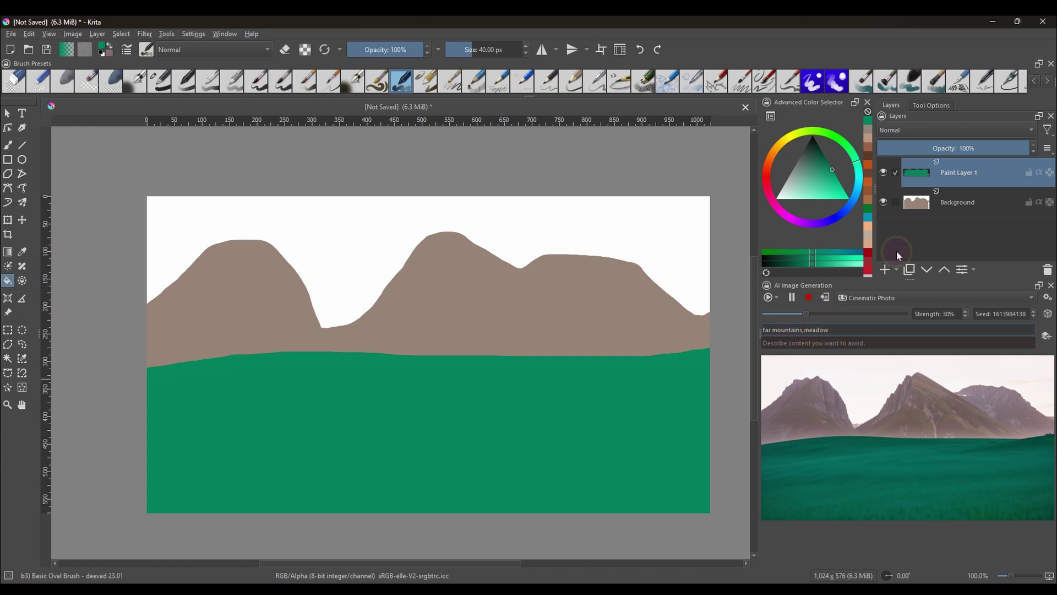
Rename Paint Layer 1 to 'meadows' and Background to 'mountains'
double_click(958, 178)
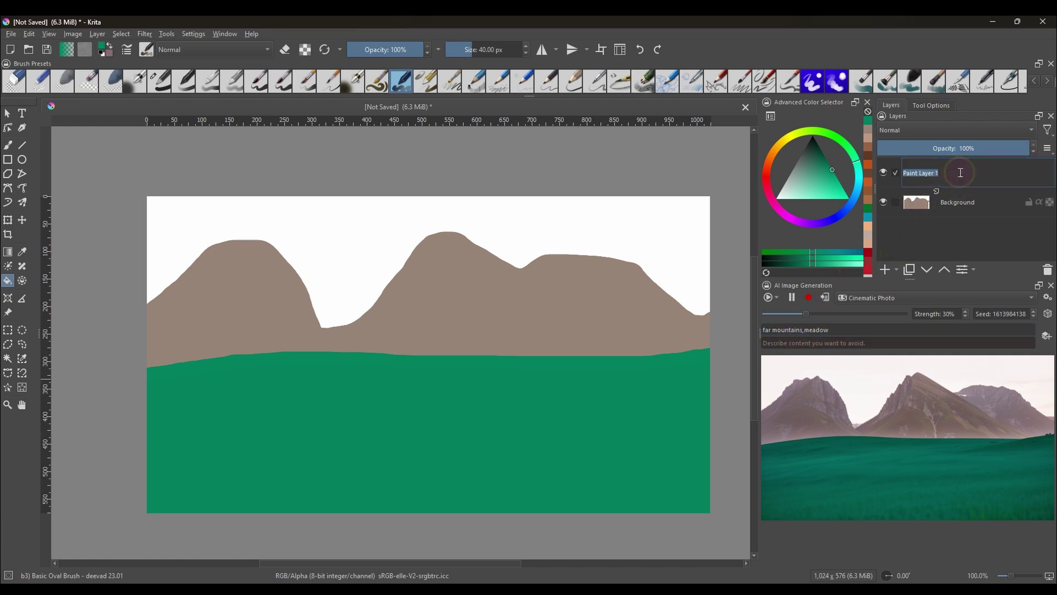
text(meadow)
text(s)
key(Return)
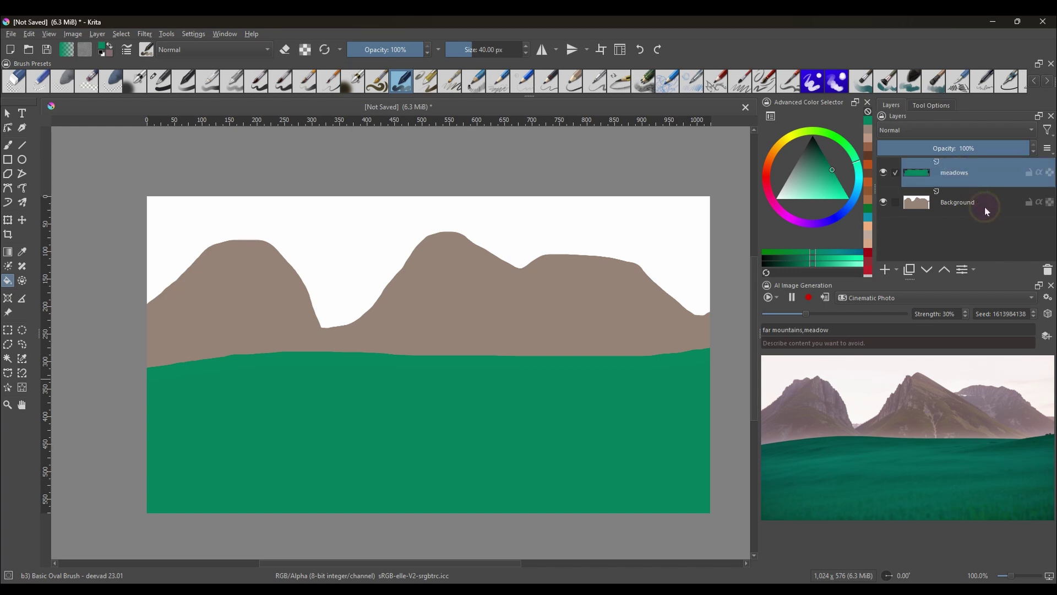
double_click(963, 200)
text(moun)
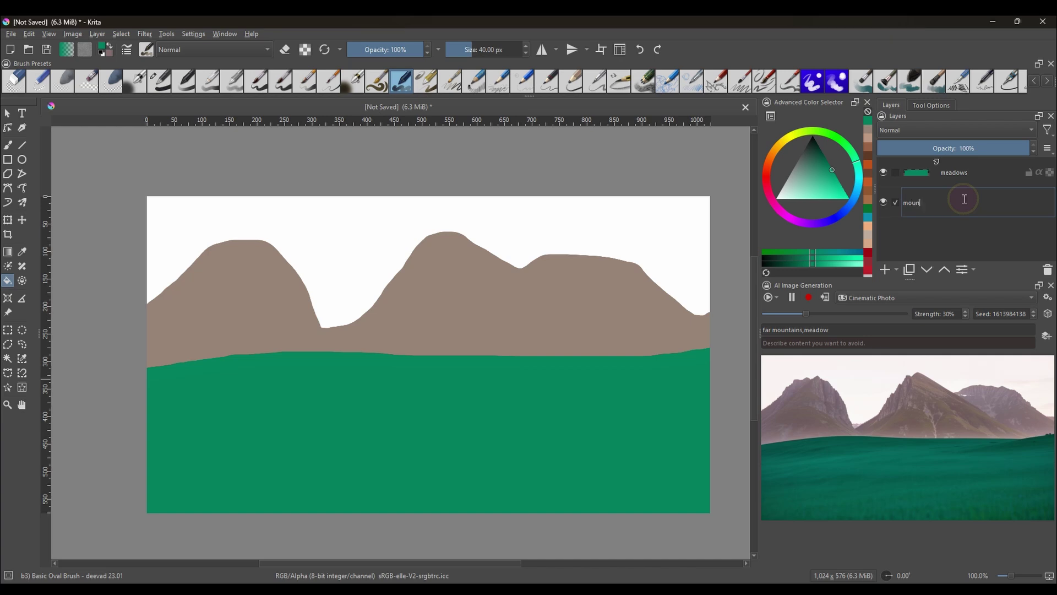
text(tains)
key(Return)
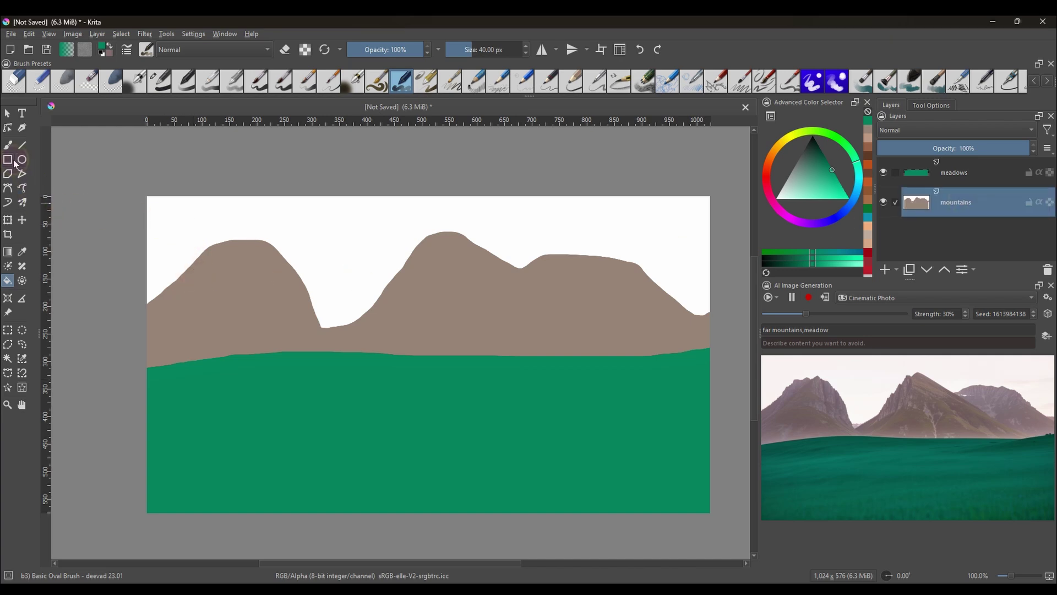
Fill the white sky with blue, then tune the colour to a muted grey-blue
click(858, 191)
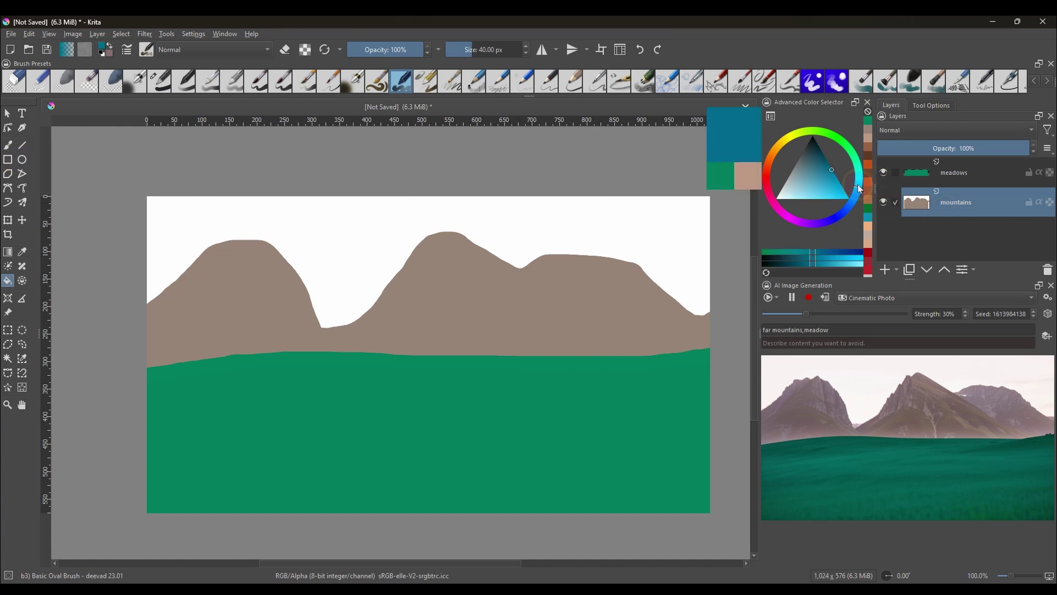
mouse_move(859, 189)
mouse_down()
mouse_move(864, 176)
mouse_move(859, 193)
mouse_up()
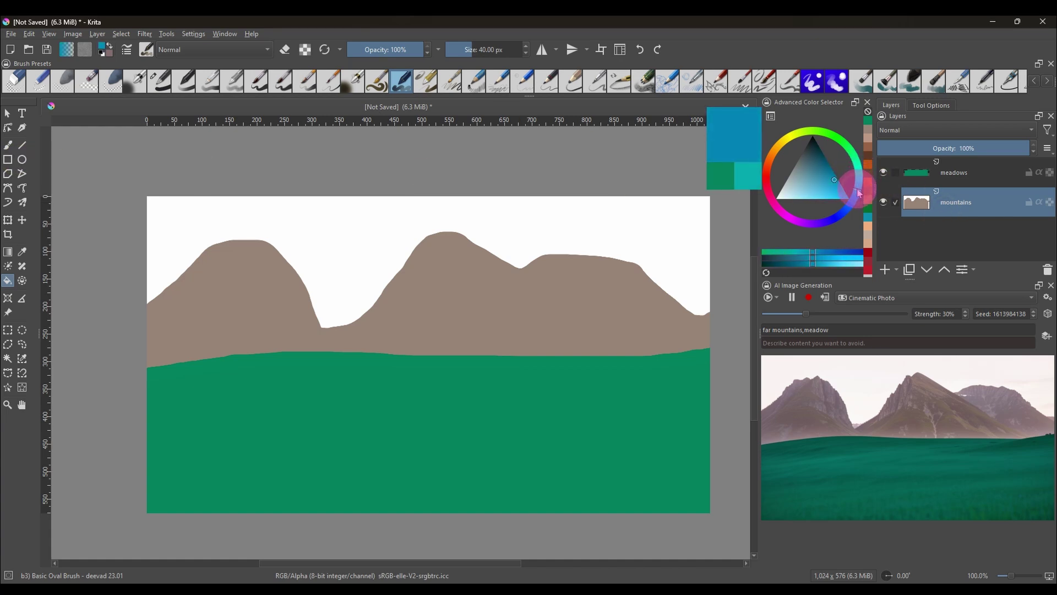
click(686, 211)
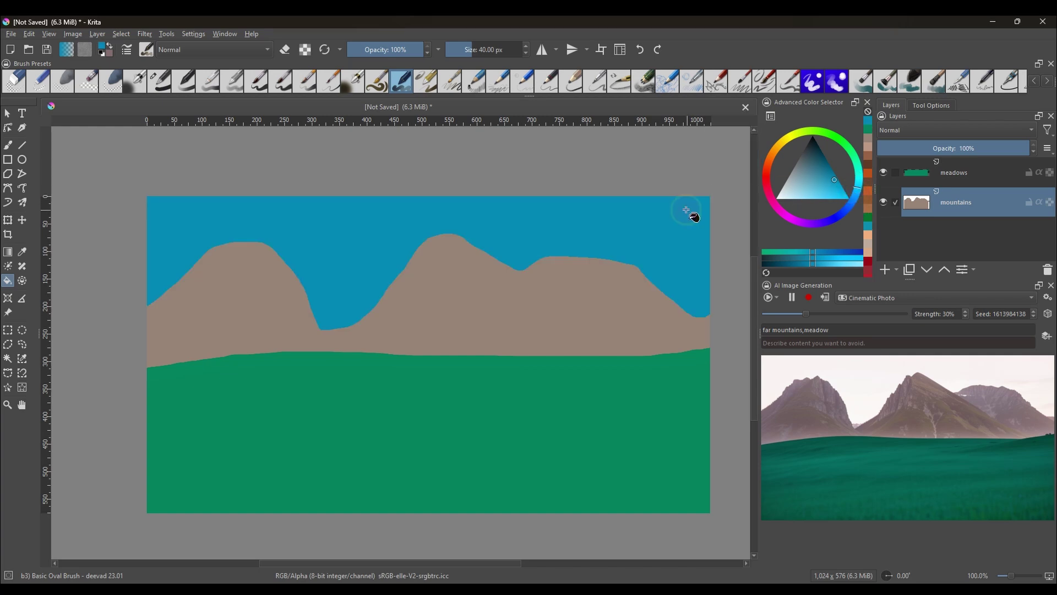
click(783, 189)
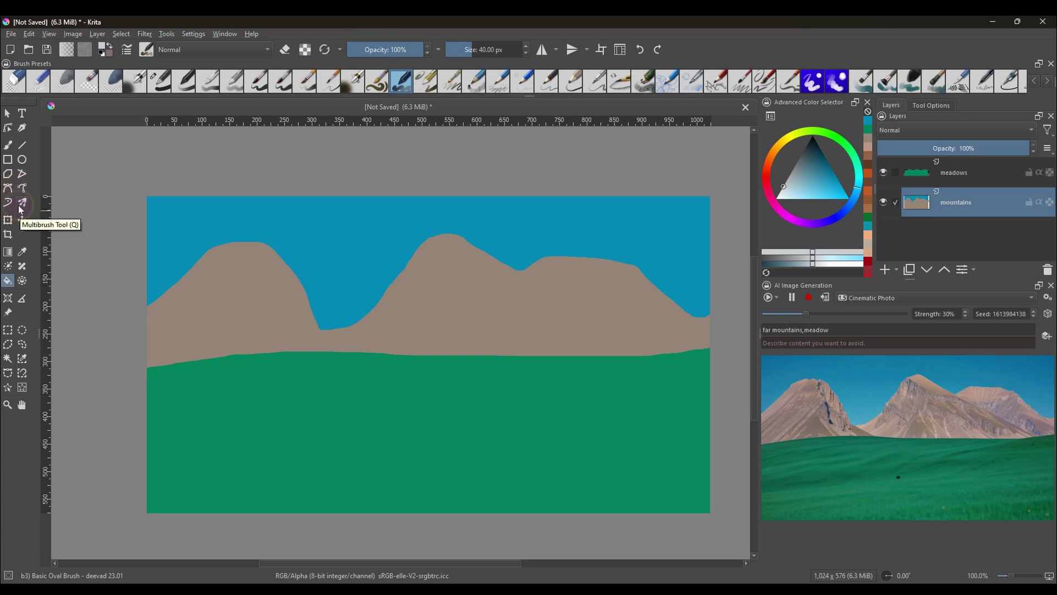
click(650, 224)
click(817, 181)
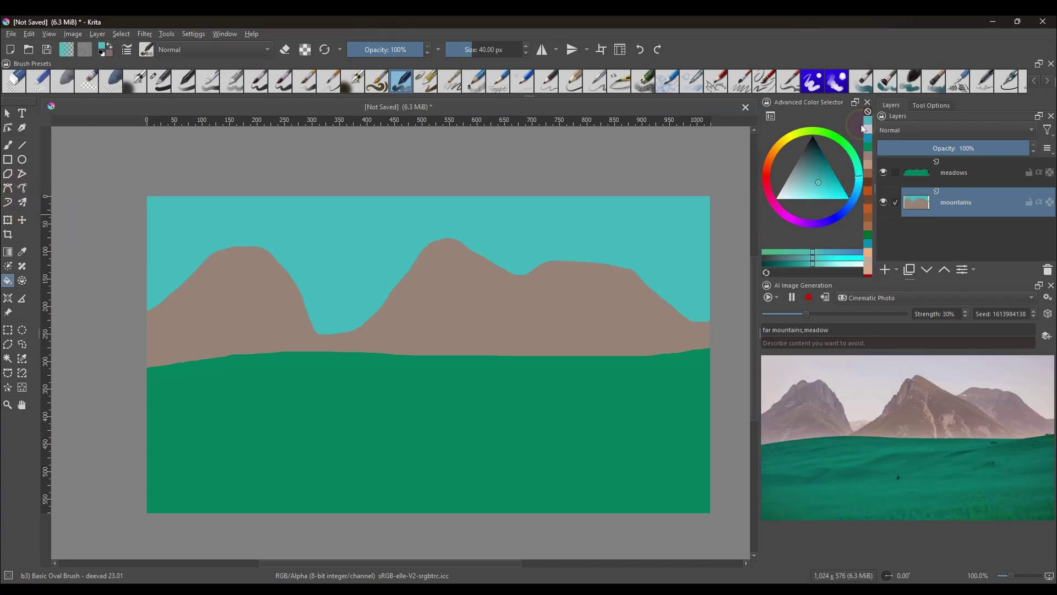
click(796, 183)
drag(797, 184, 808, 176)
click(670, 227)
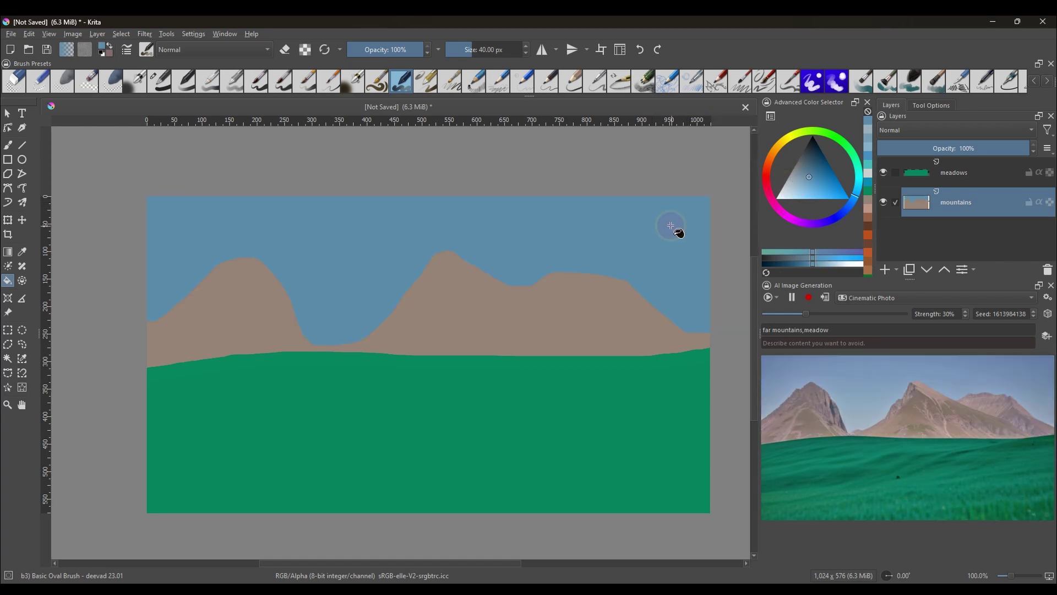
Pick white, enlarge the airbrush, and try a first cloud before undoing it
click(134, 79)
click(848, 263)
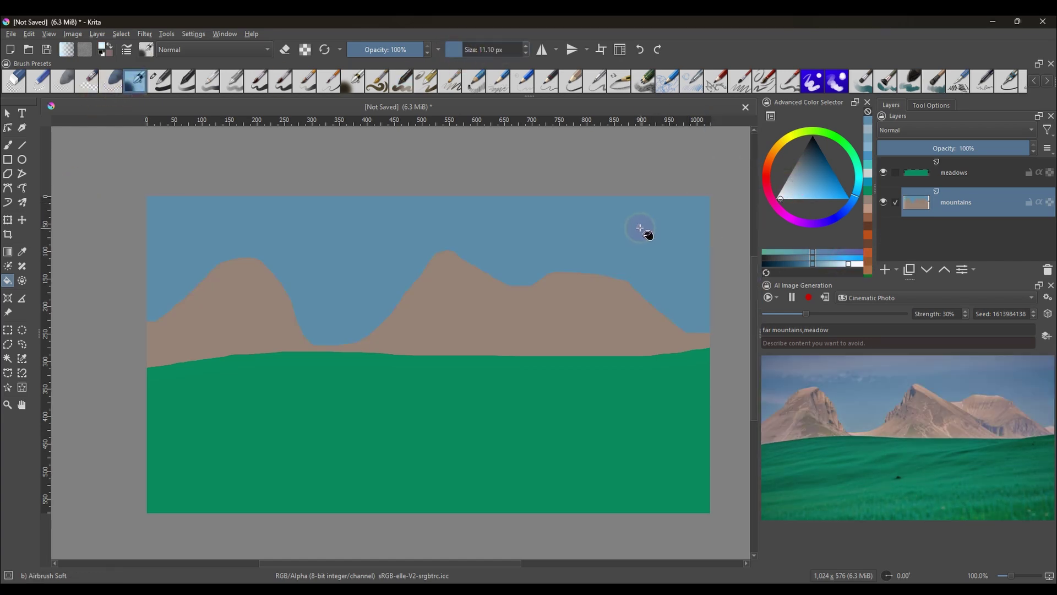
key(b)
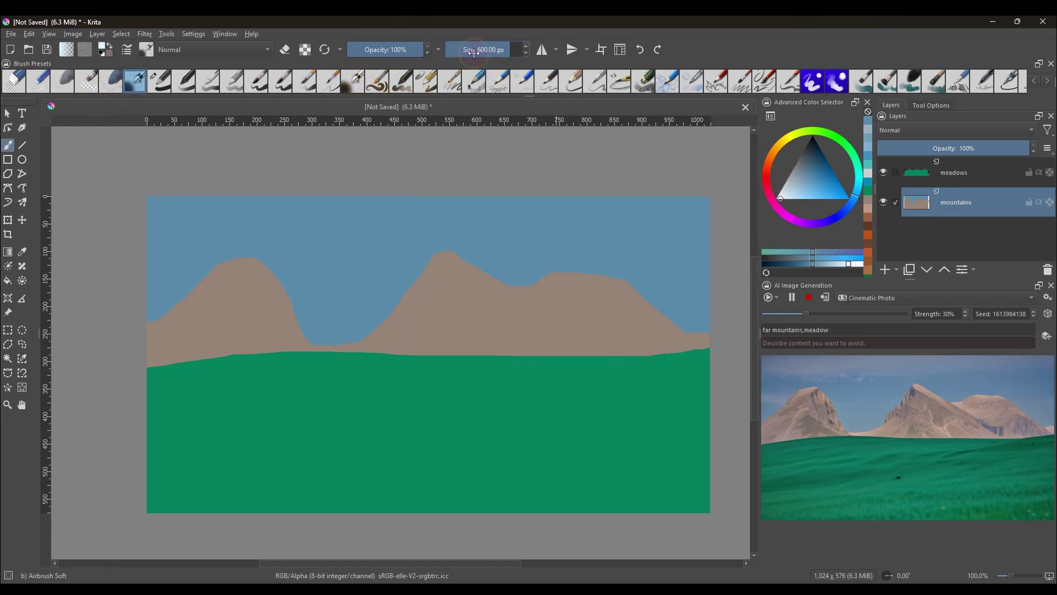
drag(464, 47, 480, 55)
mouse_move(661, 224)
mouse_down()
mouse_move(587, 207)
mouse_move(654, 239)
mouse_move(600, 231)
mouse_up()
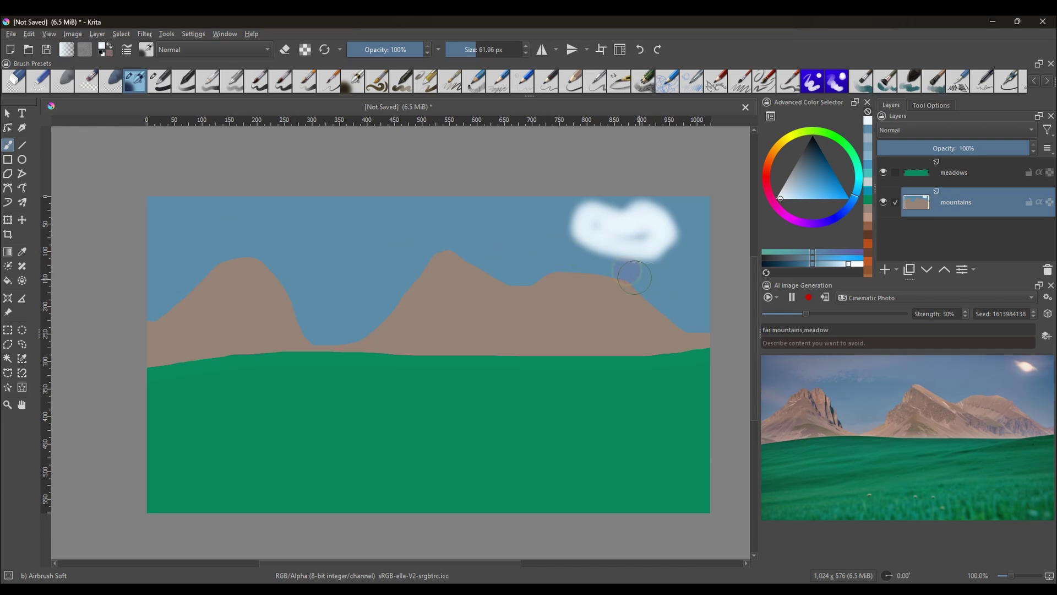
key(ctrl+z)
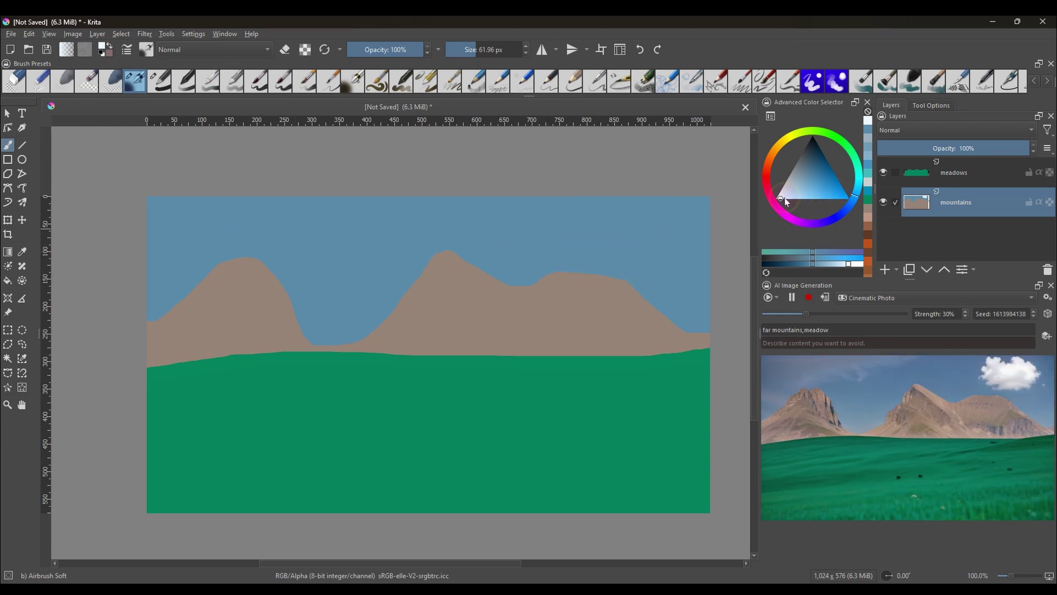
Airbrush three soft clouds, add a layer above mountains, and add 'clouds,forest' to the prompt
drag(785, 201, 787, 187)
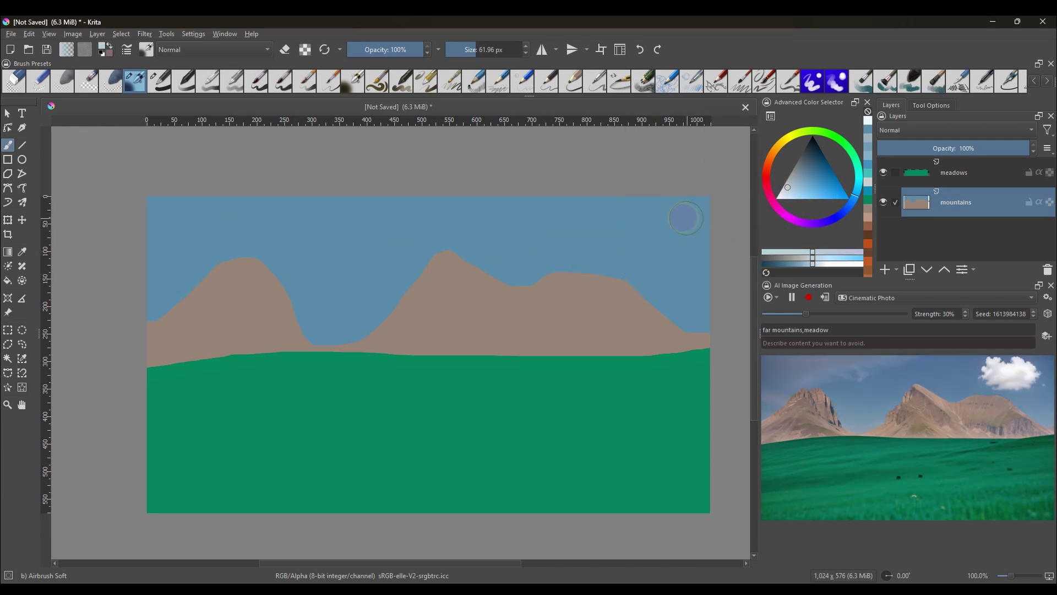
drag(683, 218, 562, 235)
drag(264, 226, 324, 234)
mouse_move(438, 216)
mouse_down()
mouse_move(486, 207)
mouse_move(425, 217)
mouse_move(467, 222)
mouse_up()
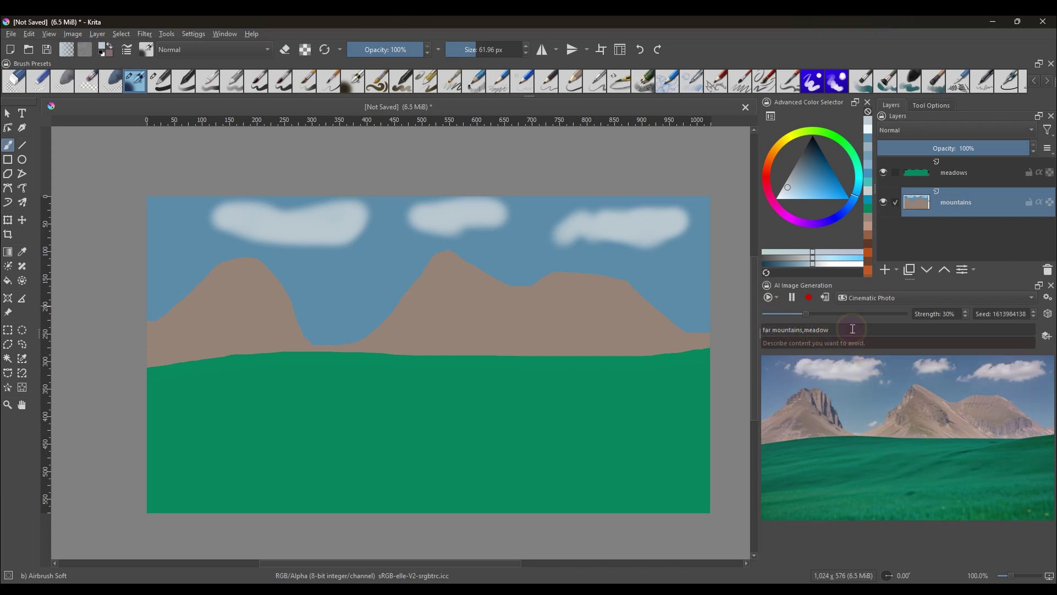
text(,clouds,)
click(884, 270)
click(869, 331)
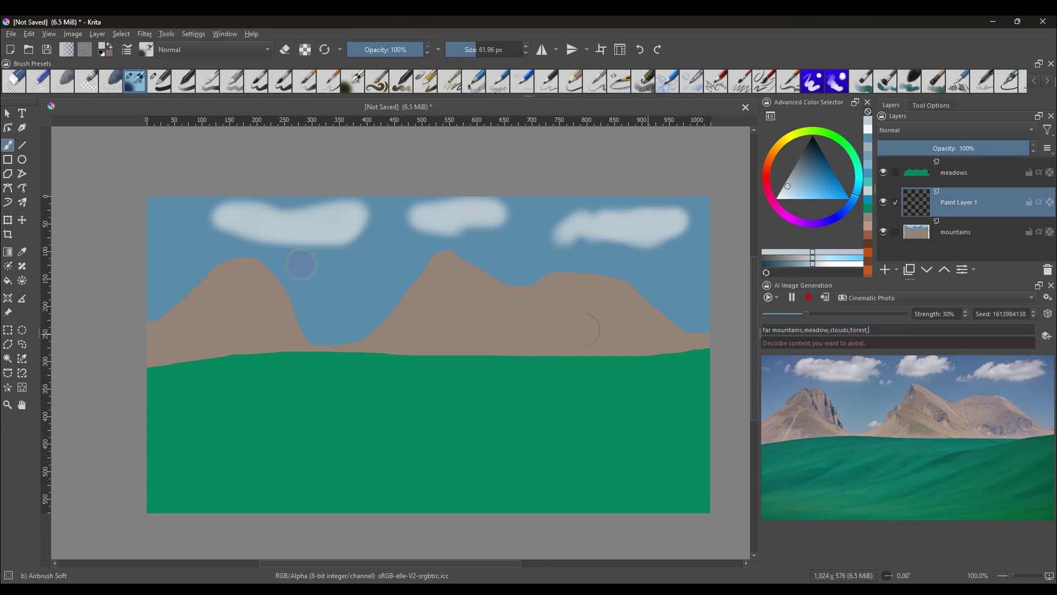
Paint a dark-green foliage band along the mountain base with a 112 px Pencil-6 Quick Shade brush
click(852, 156)
drag(823, 177, 809, 158)
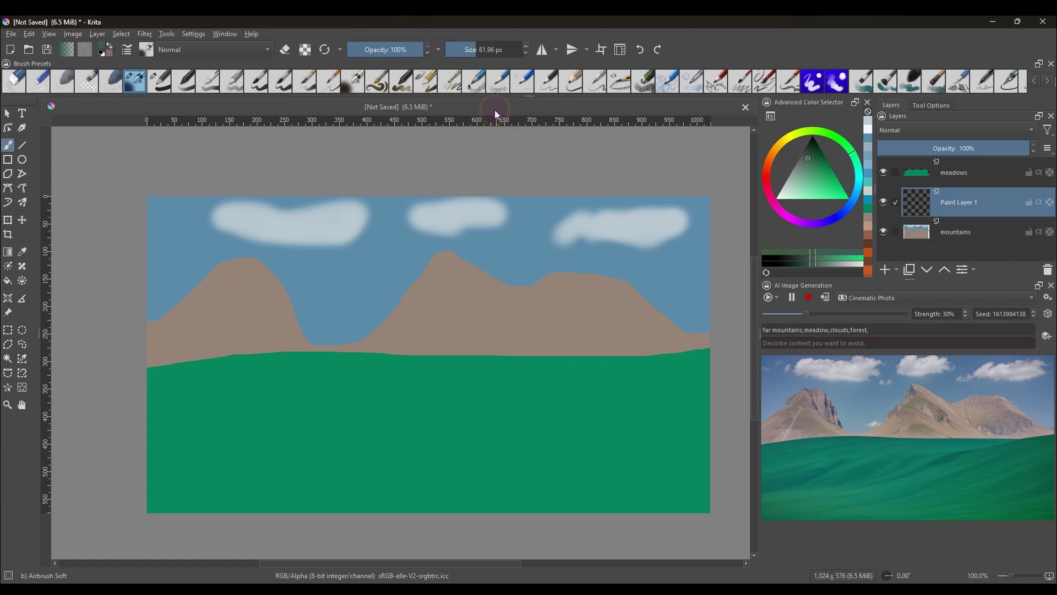
click(646, 92)
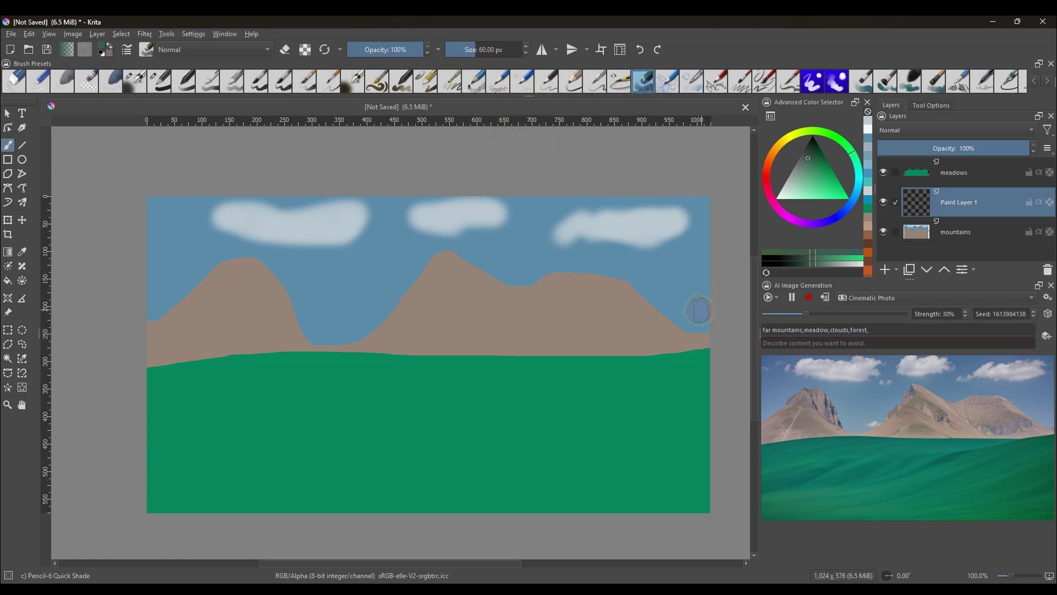
click(482, 50)
mouse_move(696, 342)
mouse_down()
mouse_move(530, 352)
mouse_move(117, 352)
mouse_up()
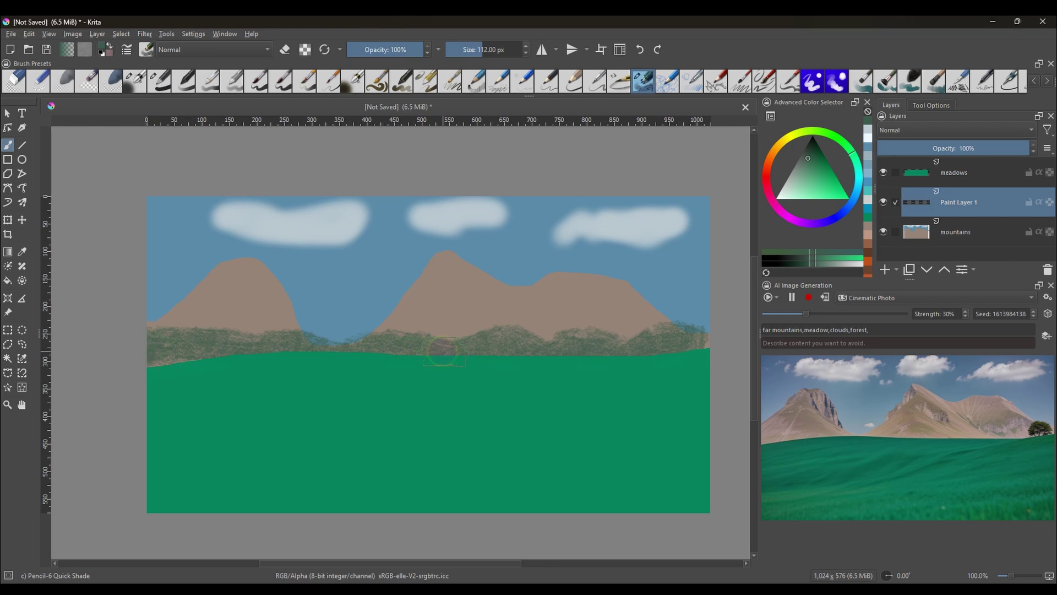
drag(727, 334, 659, 347)
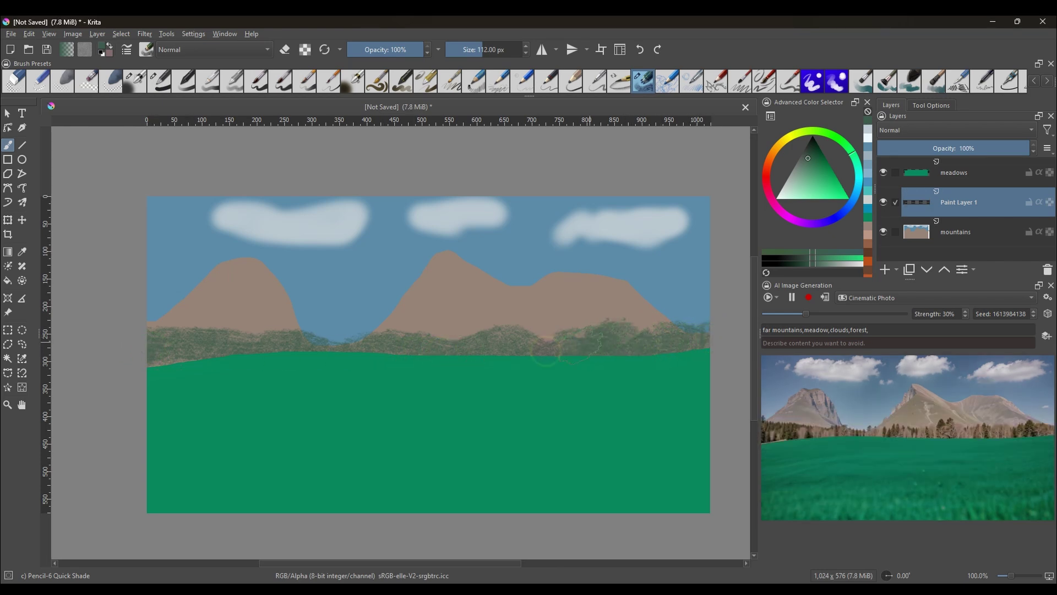
mouse_move(368, 345)
mouse_down()
mouse_move(192, 355)
mouse_move(220, 337)
mouse_move(470, 347)
mouse_move(709, 332)
mouse_up()
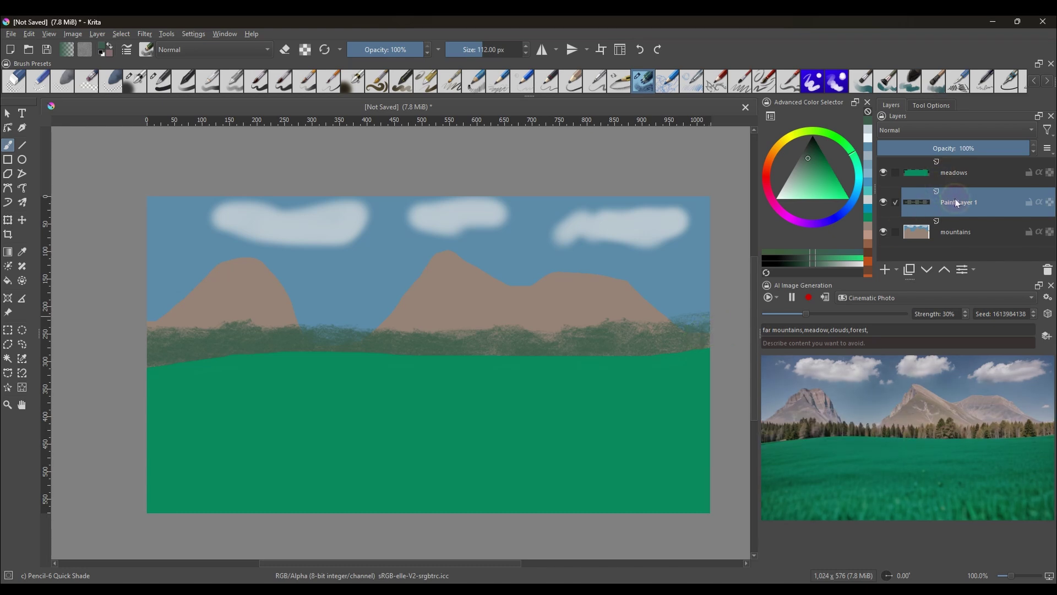
Add a new layer, move it to the top, and name it House
click(885, 269)
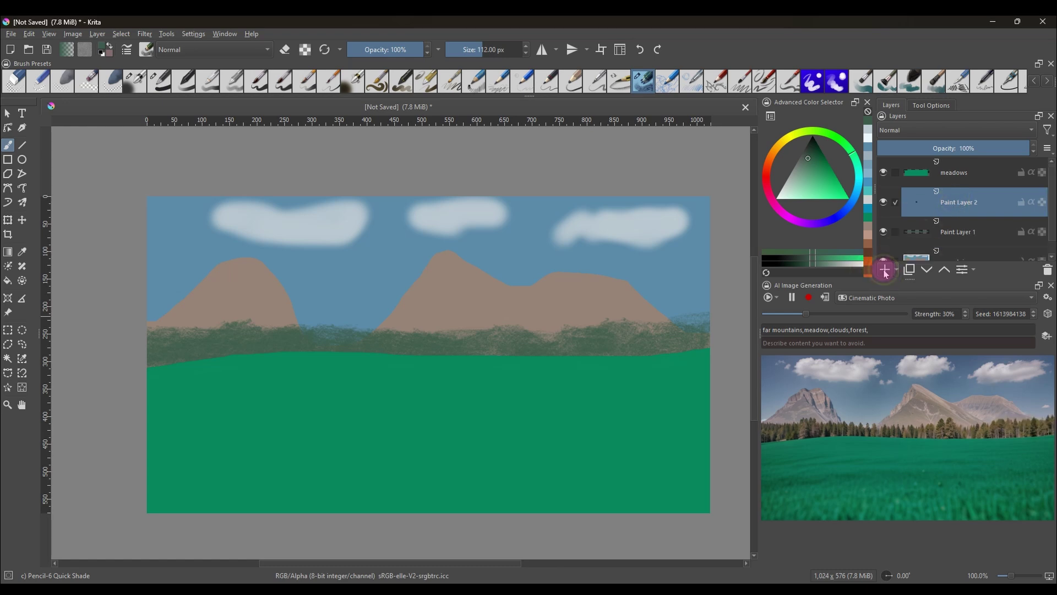
drag(955, 207, 953, 176)
double_click(953, 173)
text(House)
key(Return)
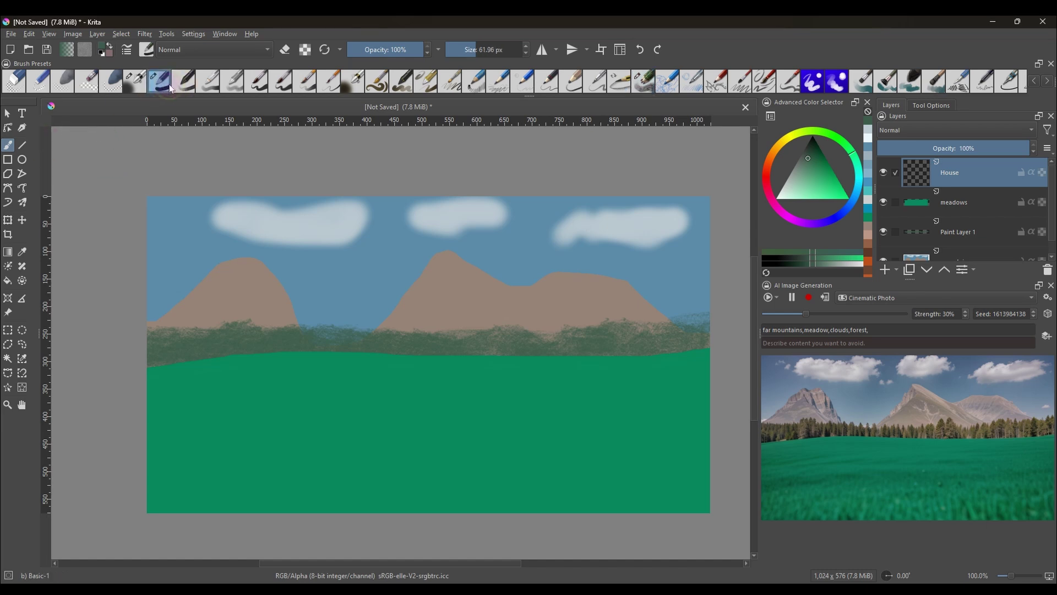
Draw and fill the cabin's brown front and side walls with a 16 px brush
drag(471, 47, 464, 49)
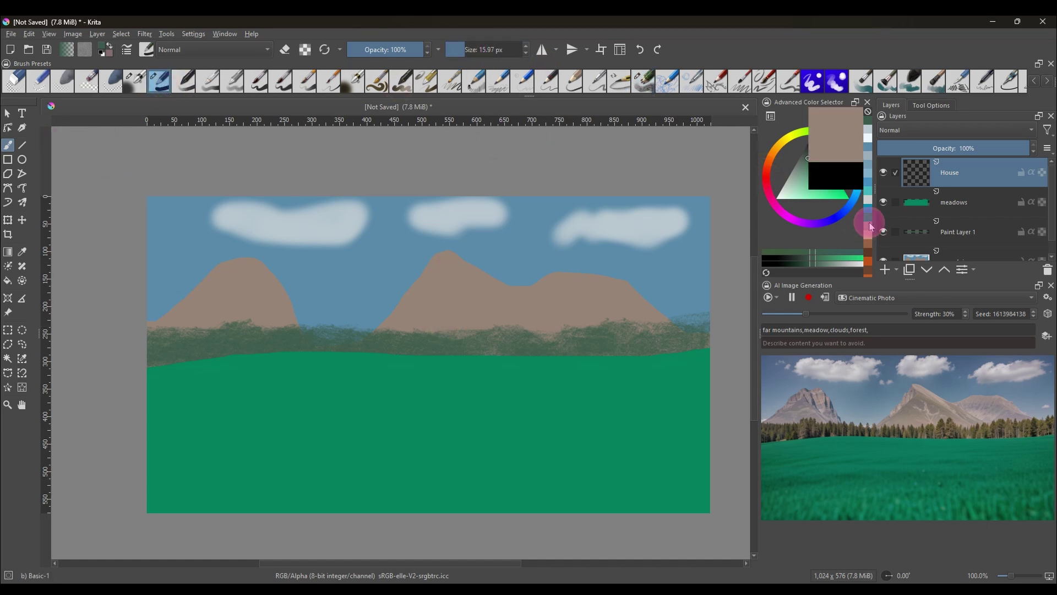
click(868, 245)
click(867, 246)
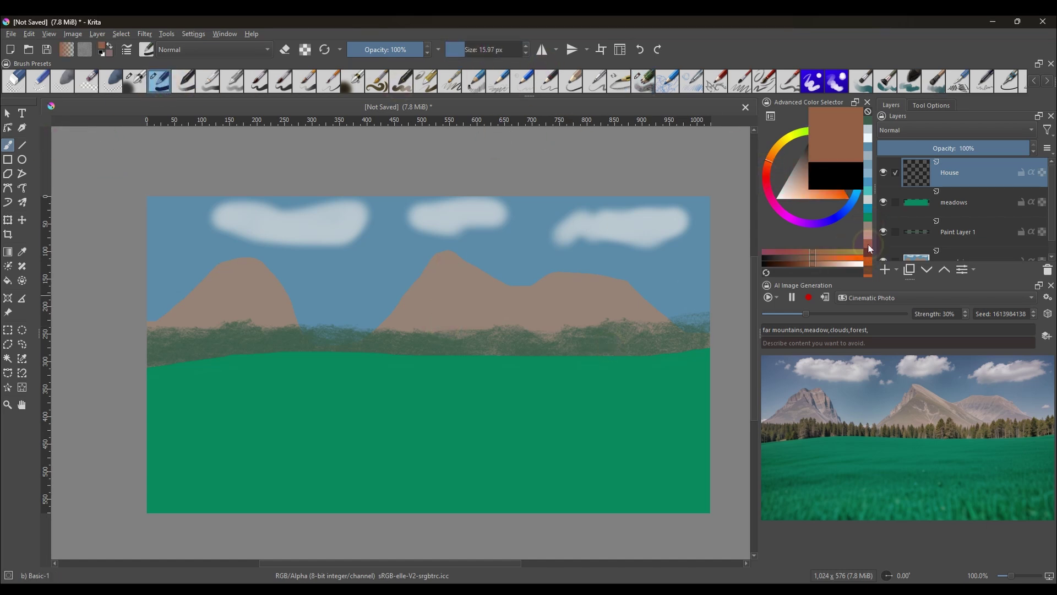
click(8, 159)
mouse_move(429, 338)
mouse_down()
mouse_move(530, 424)
mouse_move(531, 441)
mouse_up()
key(f)
click(465, 366)
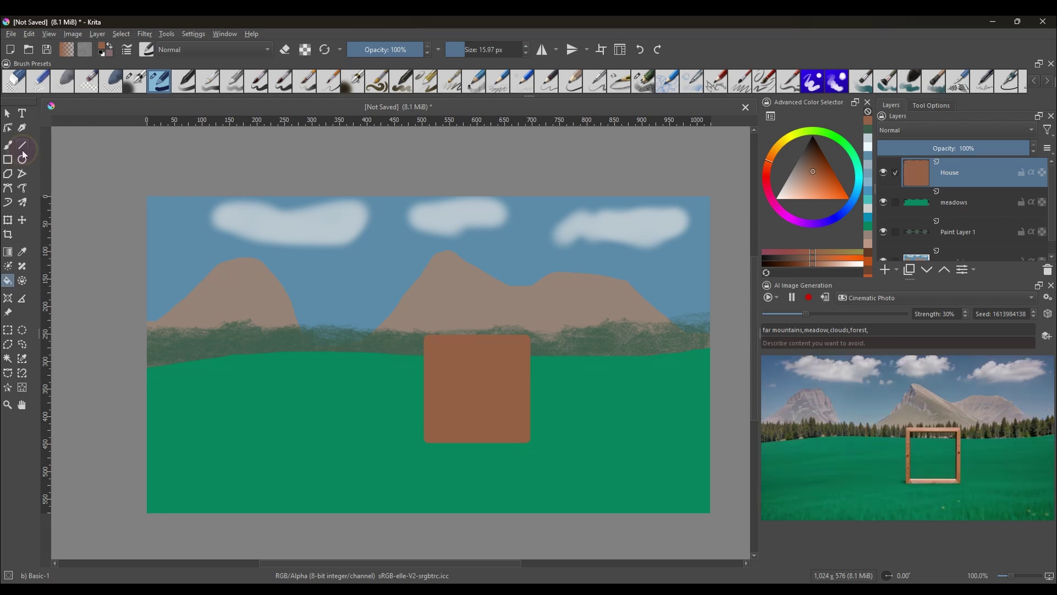
click(22, 145)
mouse_move(529, 339)
mouse_down()
mouse_move(595, 322)
mouse_move(595, 408)
mouse_move(526, 441)
mouse_up()
key(f)
click(562, 369)
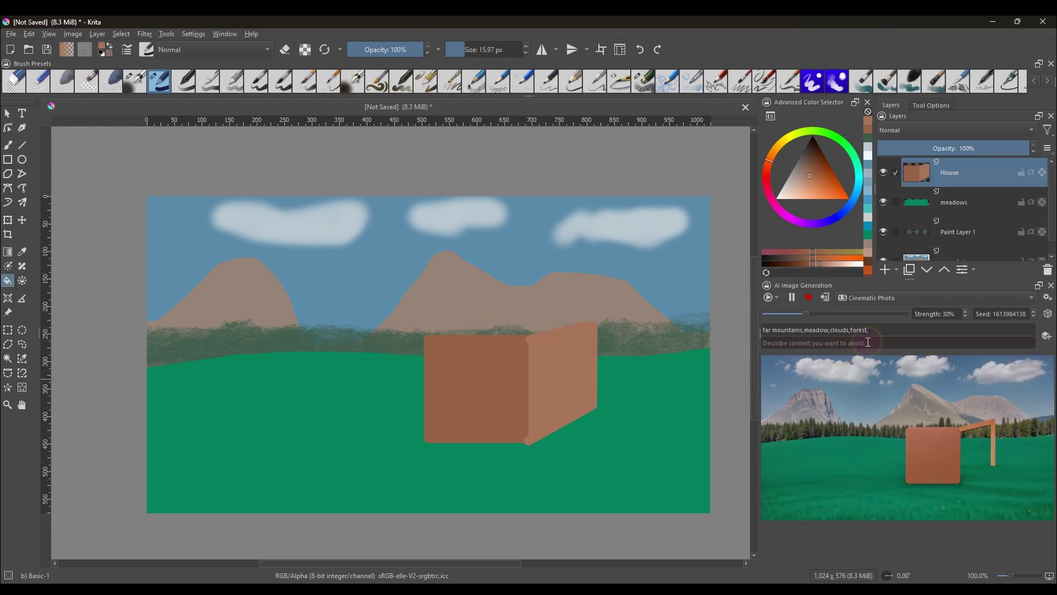
Add 'wooden house' to the prompt and draw and fill an orange-red roof
click(873, 330)
text(house)
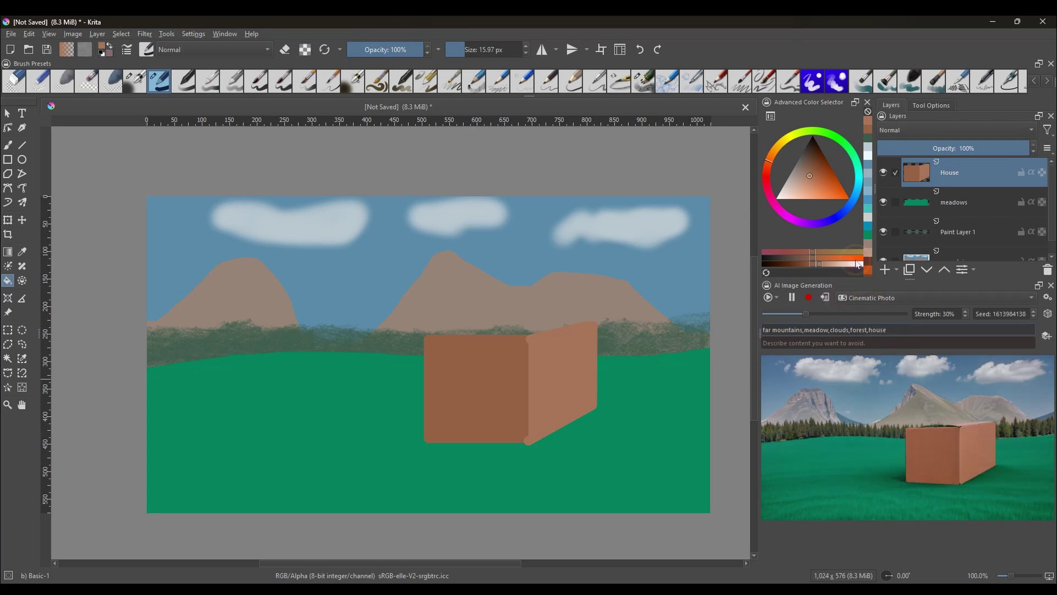
click(843, 264)
drag(831, 182, 844, 212)
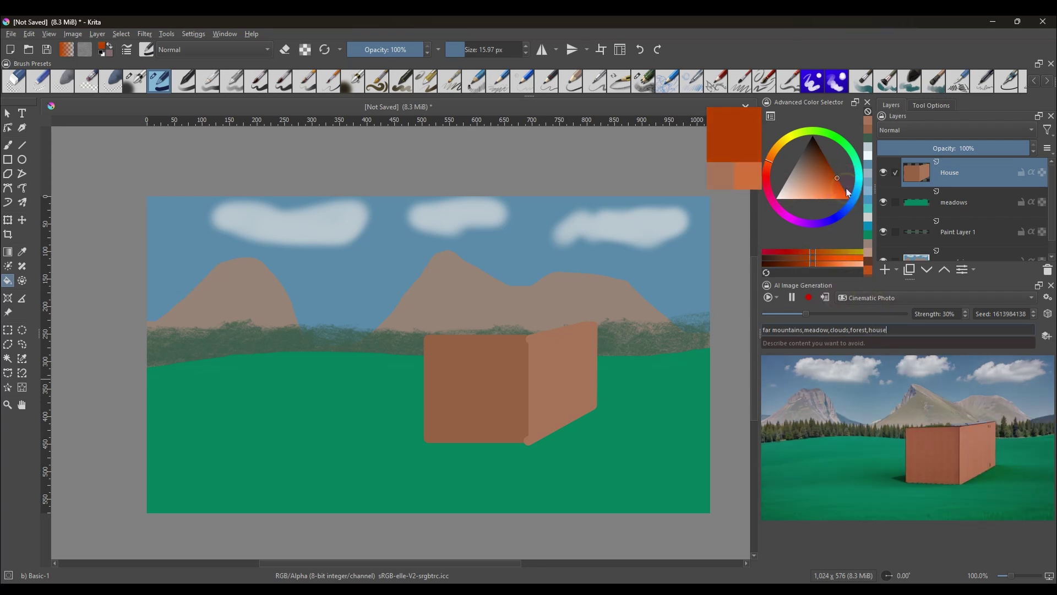
key(v)
mouse_move(541, 343)
mouse_down()
mouse_move(480, 285)
mouse_move(408, 347)
mouse_up()
drag(409, 347, 544, 345)
click(487, 328)
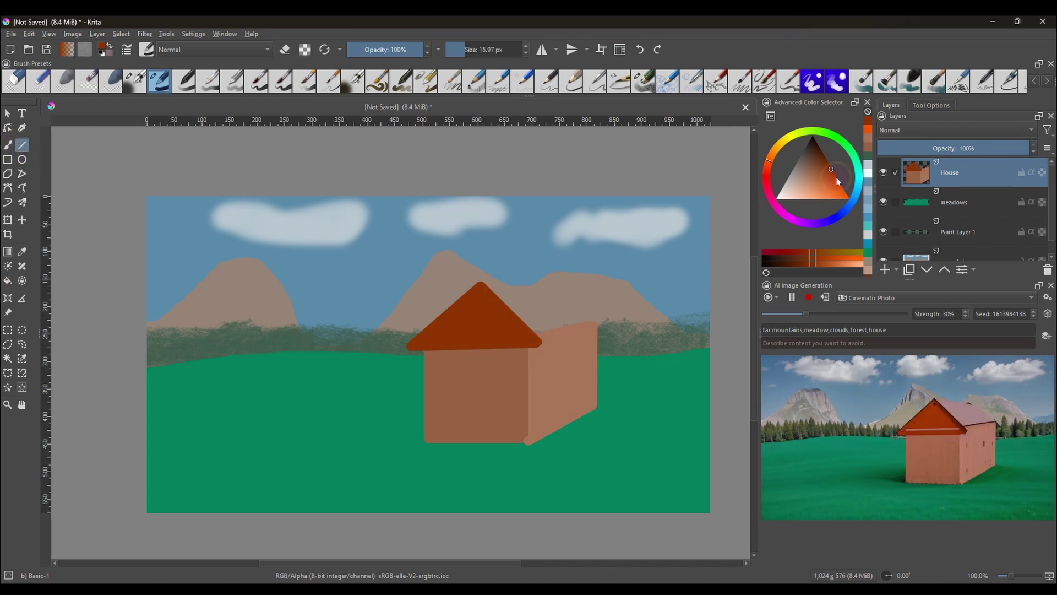
click(834, 174)
mouse_move(540, 343)
mouse_down()
mouse_move(607, 326)
mouse_move(562, 277)
mouse_up()
drag(561, 277, 484, 287)
key(f)
click(515, 307)
Draw a dark 9 px edge line beneath the roof
click(828, 165)
key(l)
click(450, 49)
drag(423, 351, 595, 334)
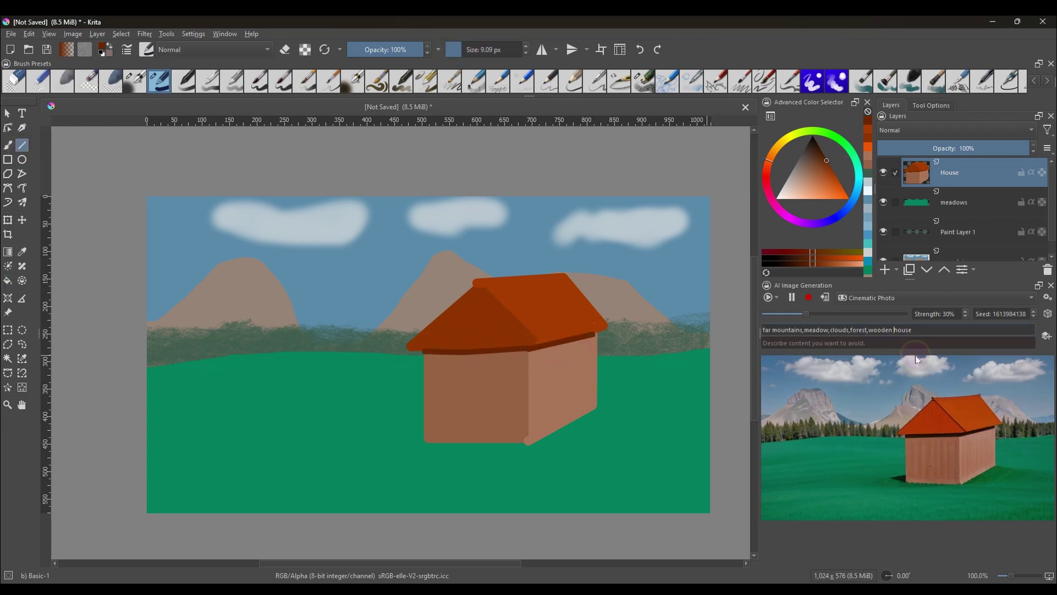
Outline a barred door on the cabin front and a window on the side wall
click(820, 151)
click(8, 159)
drag(463, 375, 503, 442)
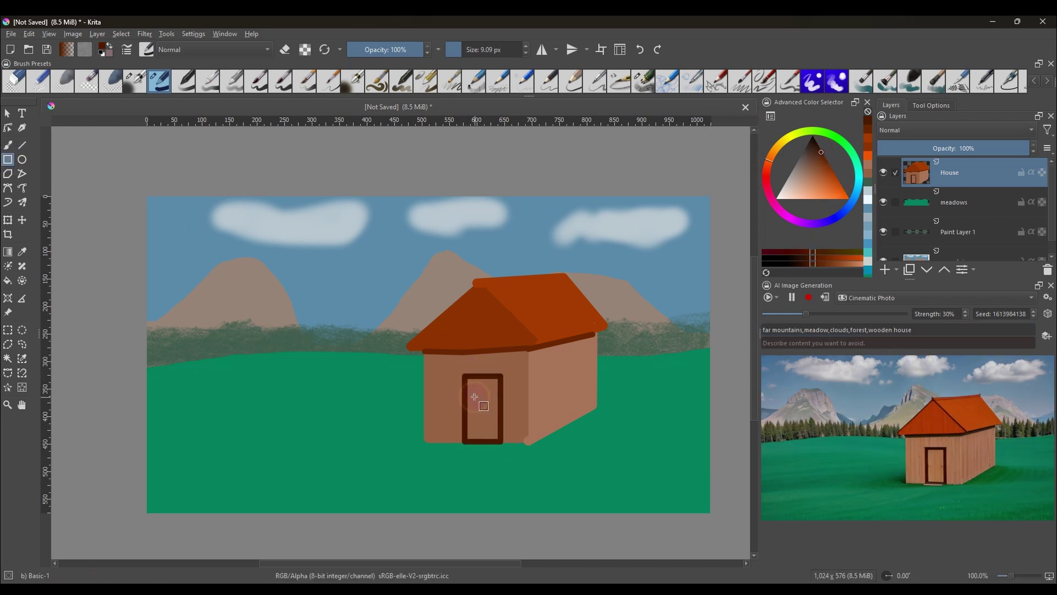
drag(464, 394, 503, 421)
click(23, 144)
mouse_move(573, 364)
mouse_down()
mouse_move(595, 361)
mouse_move(596, 384)
mouse_move(576, 389)
mouse_move(574, 364)
mouse_up()
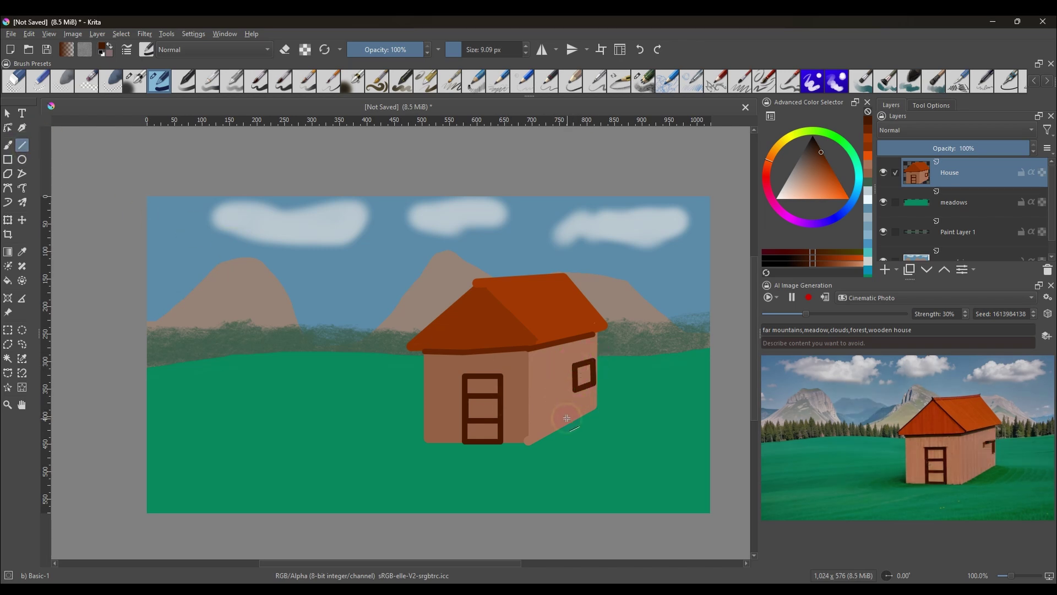
Fill the side window light cyan and the three door panels dark brown
click(858, 177)
key(f)
click(794, 185)
click(583, 375)
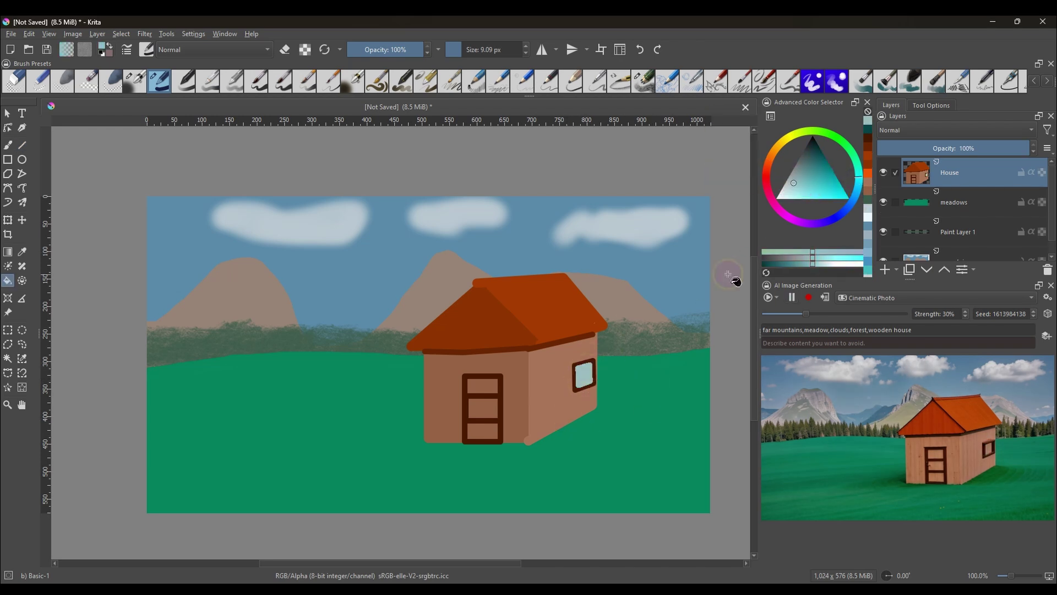
ctrl+click(484, 371)
click(802, 174)
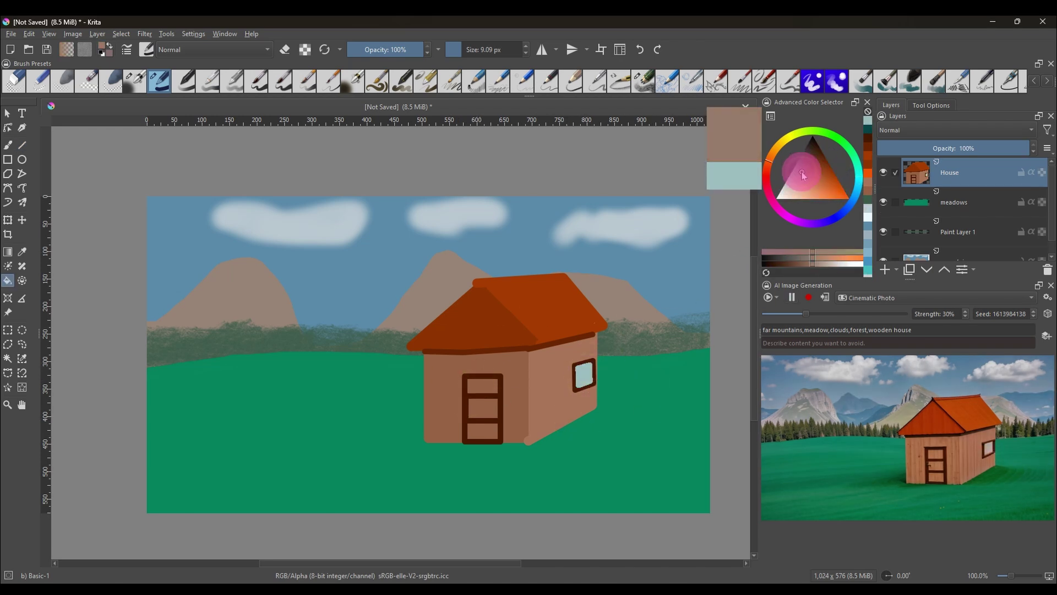
drag(802, 174, 824, 165)
click(483, 386)
click(483, 406)
click(486, 429)
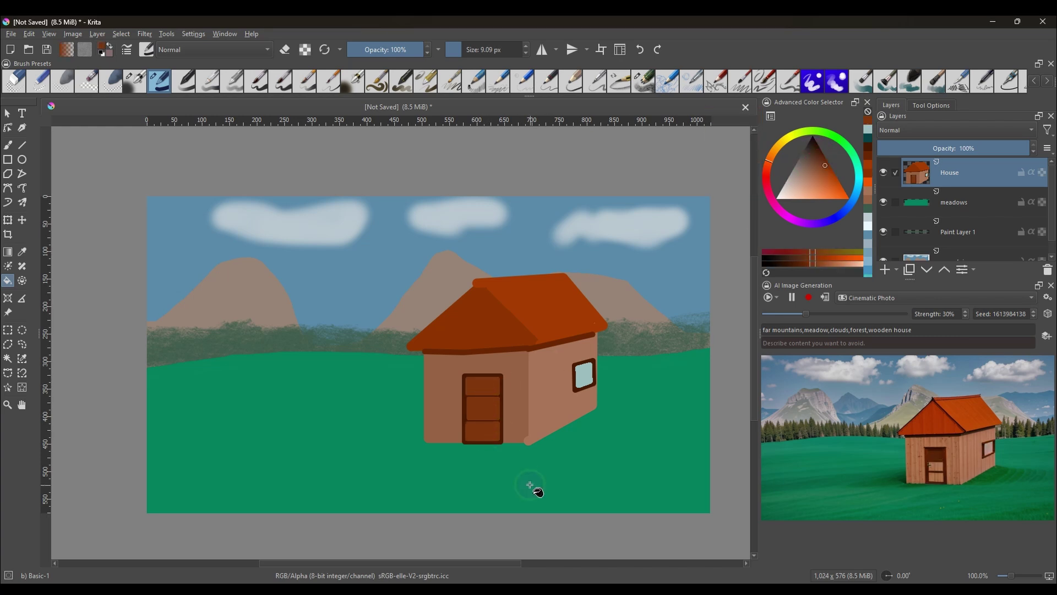
Draw a round light-blue gable window and recolour the side window to match
click(22, 159)
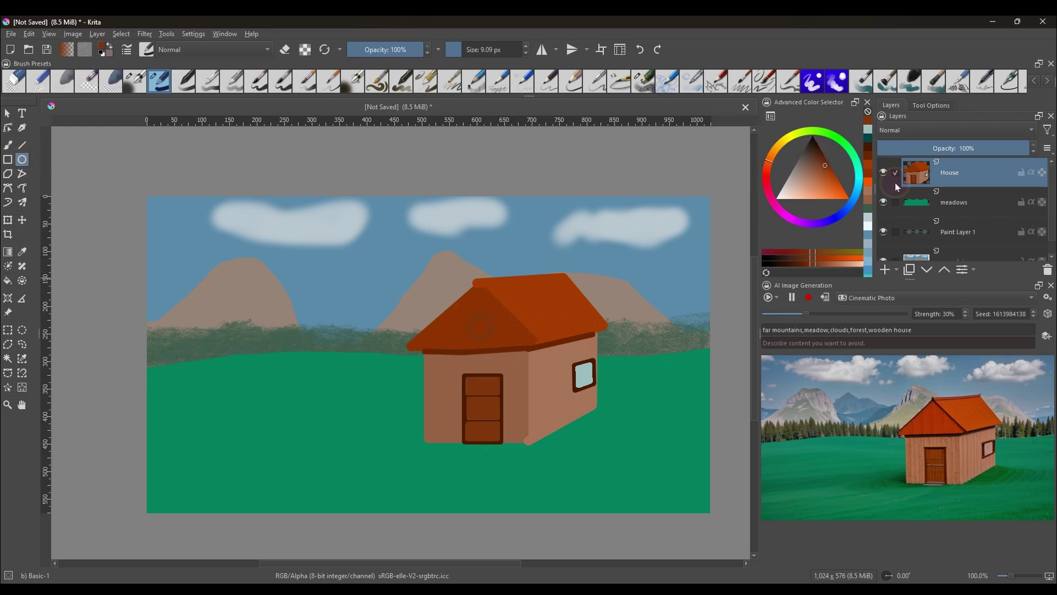
click(802, 178)
drag(458, 314, 491, 342)
click(867, 241)
key(f)
click(473, 328)
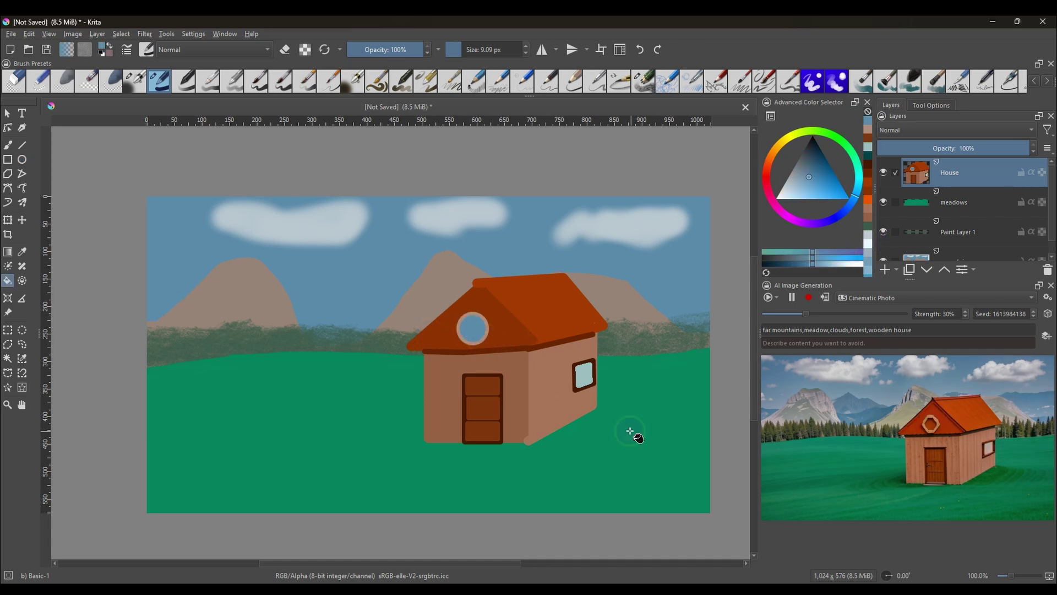
click(583, 376)
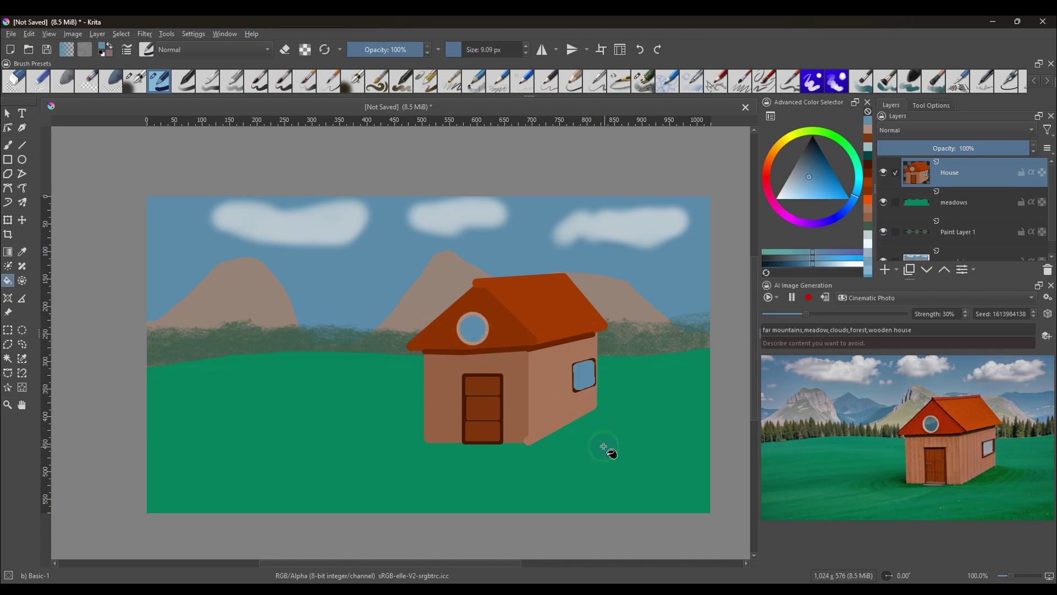
Paint the path's wavy edges and texture it with the Dry Textured Creases brush
drag(459, 445, 323, 512)
drag(499, 446, 413, 511)
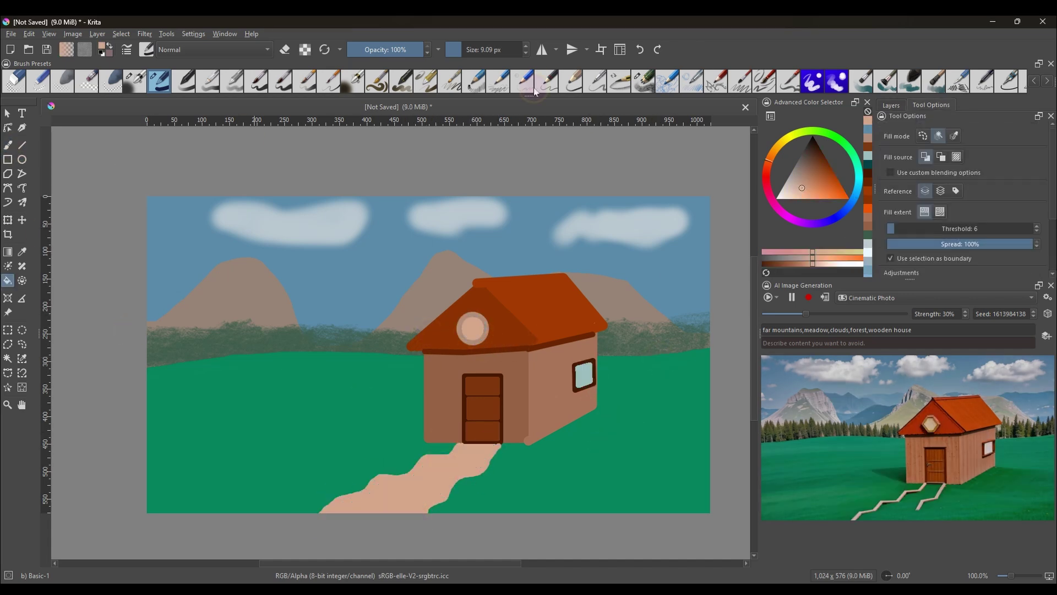
click(427, 81)
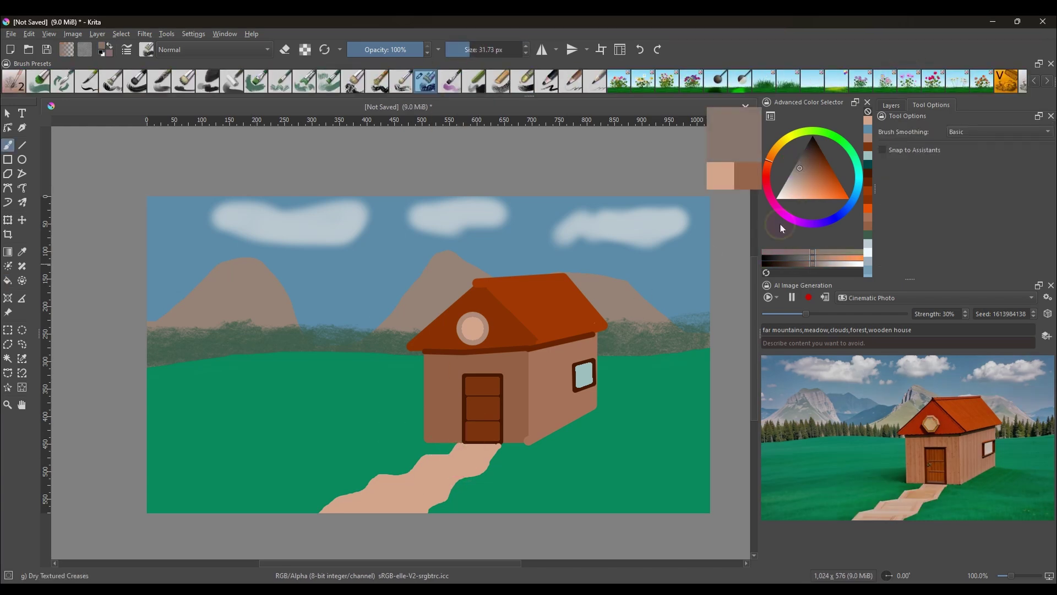
mouse_move(364, 499)
mouse_down()
mouse_move(463, 480)
mouse_move(487, 450)
mouse_up()
Add ',path,rock,flowers' to the prompt and paint grey rocks around the path with HNE Rock Structure
click(808, 342)
text(hand)
click(941, 330)
text(,path)
scroll(330, 82, down, 5)
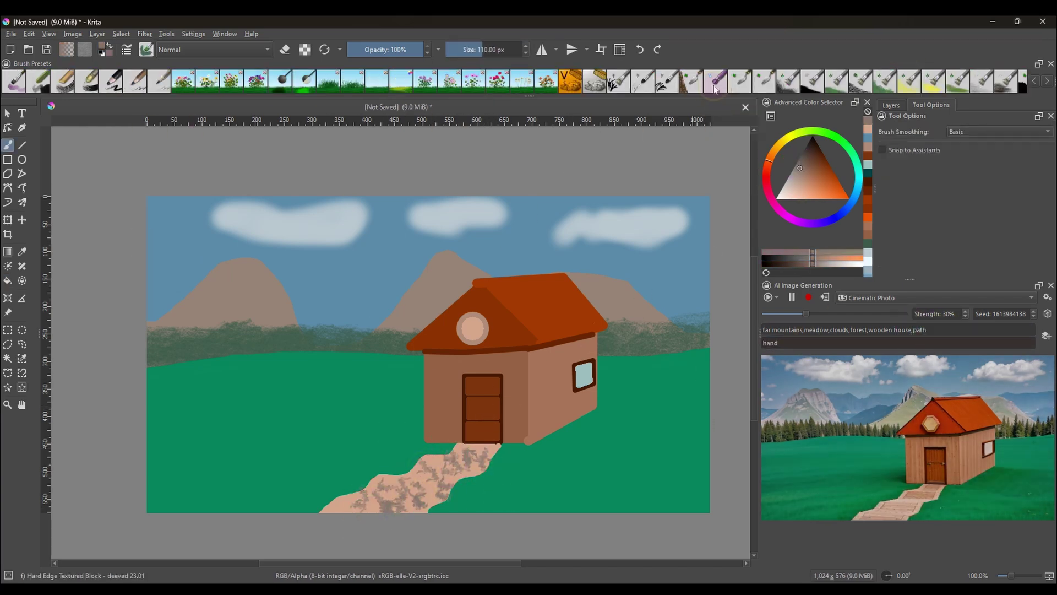
click(594, 82)
drag(496, 450, 533, 474)
drag(463, 471, 347, 492)
text(,rock,flowers)
Paint thin brown twigs in the meadow right of the house
key(slash)
drag(632, 403, 632, 418)
drag(638, 444, 637, 452)
drag(607, 430, 607, 467)
drag(584, 441, 585, 450)
drag(558, 448, 558, 470)
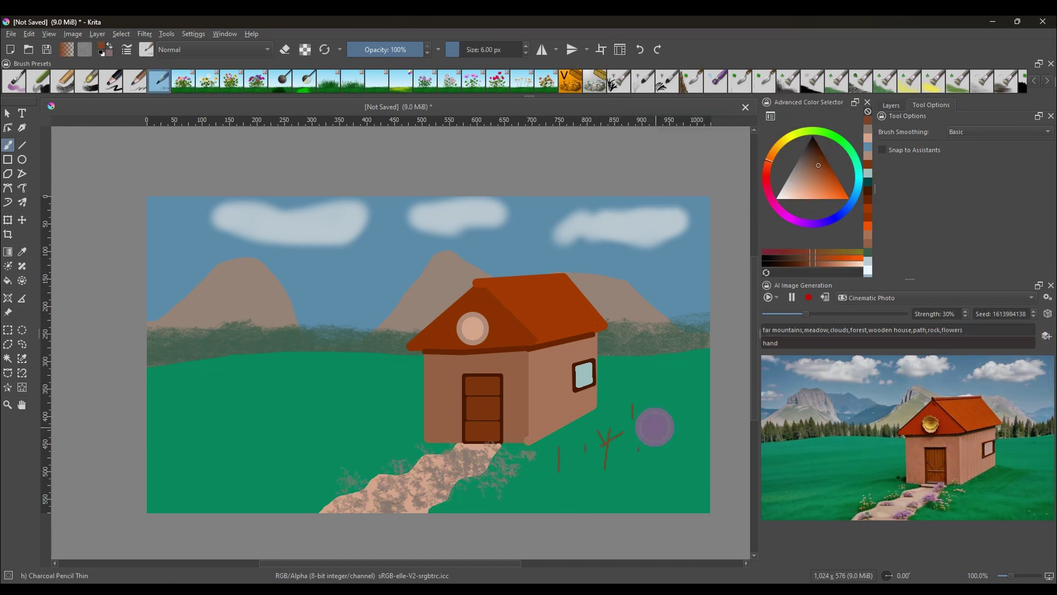
Draw brown fence posts and rails across the left meadow with the Charcoal Pencil
drag(341, 416, 340, 467)
drag(302, 432, 302, 482)
mouse_move(256, 455)
mouse_down()
mouse_move(256, 502)
mouse_move(226, 512)
mouse_up()
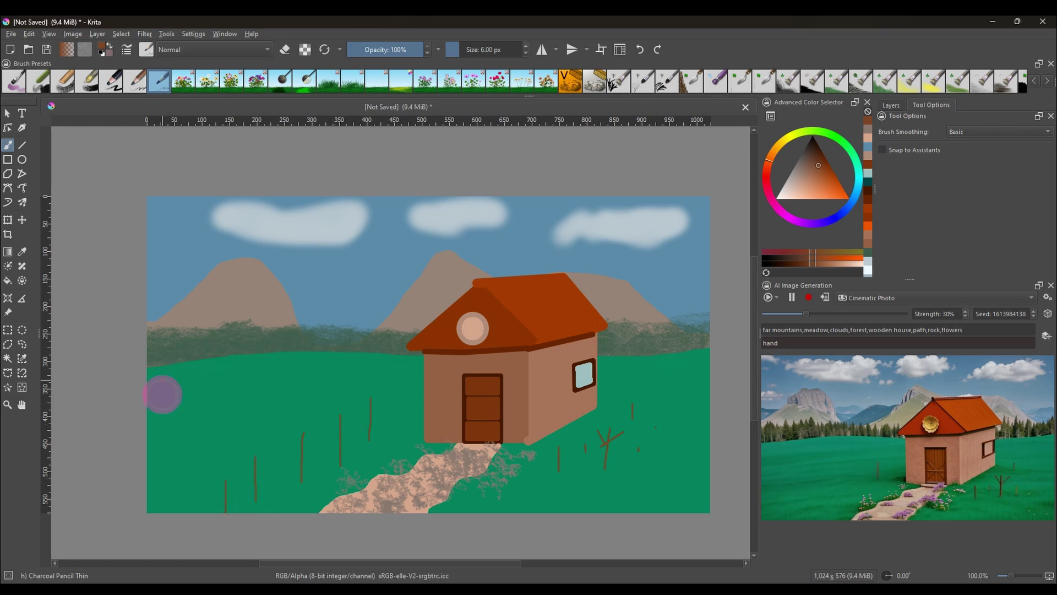
drag(162, 381, 163, 419)
drag(193, 391, 199, 431)
drag(227, 395, 232, 438)
drag(267, 398, 270, 435)
mouse_move(305, 393)
mouse_down()
mouse_move(307, 423)
mouse_move(344, 419)
mouse_up()
mouse_move(141, 372)
mouse_down()
mouse_move(375, 406)
mouse_move(196, 501)
mouse_up()
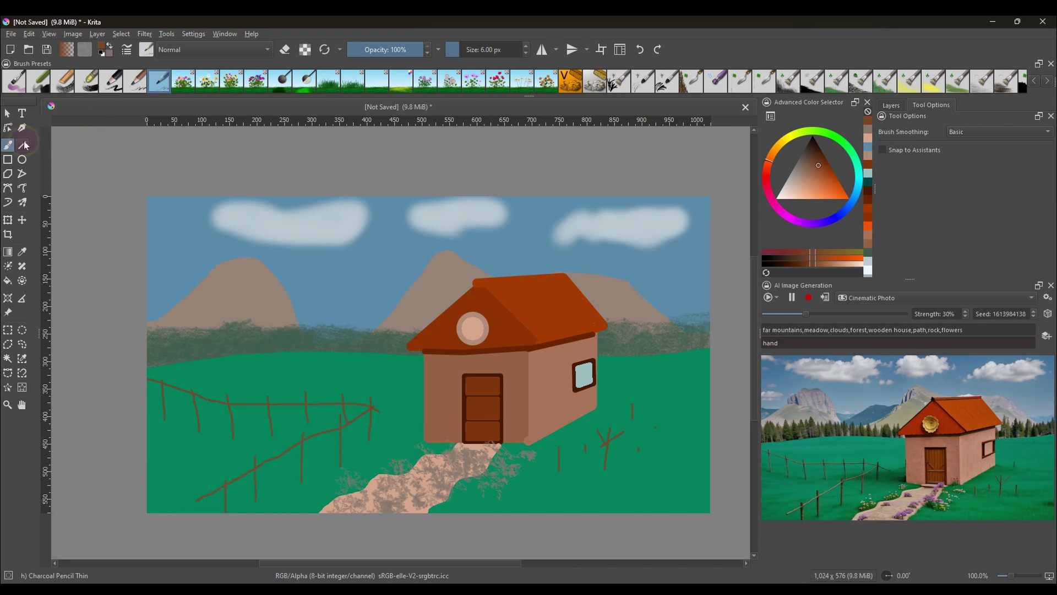
Add straight fence rails to the canvas edge and fill the corner below dark green
click(22, 144)
drag(290, 437, 150, 420)
drag(245, 472, 149, 512)
ctrl+click(233, 388)
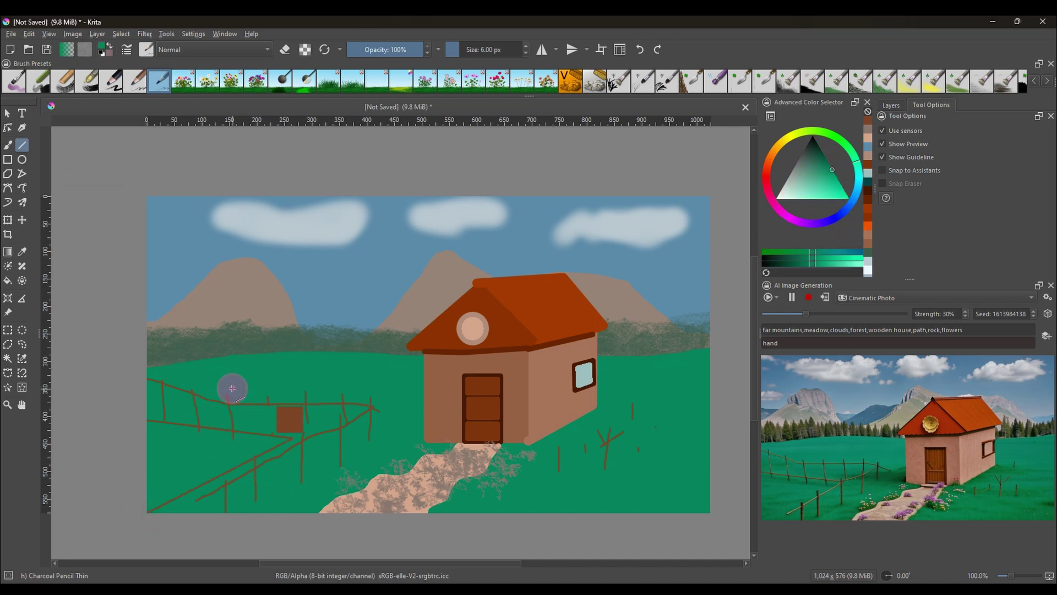
drag(799, 263, 792, 264)
key(f)
click(193, 450)
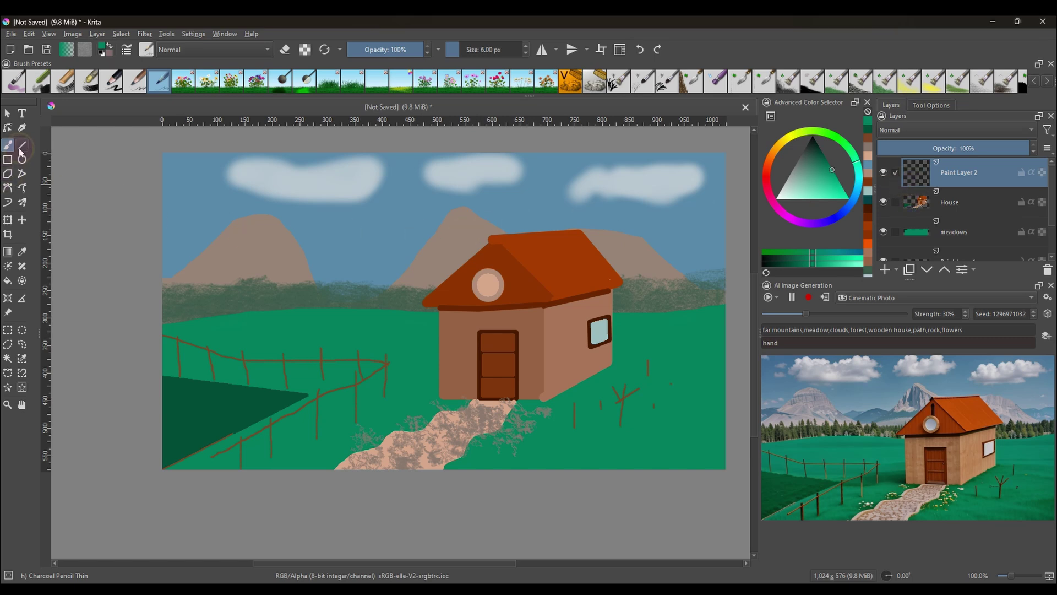
Draw a tan tree trunk and branches with straight lines on the left meadow
click(21, 147)
mouse_move(282, 384)
mouse_down()
mouse_move(281, 289)
mouse_move(307, 281)
mouse_up()
mouse_move(281, 317)
mouse_down()
mouse_move(252, 278)
mouse_move(335, 230)
mouse_up()
mouse_move(225, 240)
mouse_down()
mouse_move(247, 257)
mouse_move(326, 217)
mouse_up()
drag(258, 286, 211, 283)
drag(298, 276, 329, 255)
drag(266, 291, 274, 275)
click(488, 49)
click(465, 50)
drag(281, 319, 280, 382)
ctrl+click(342, 297)
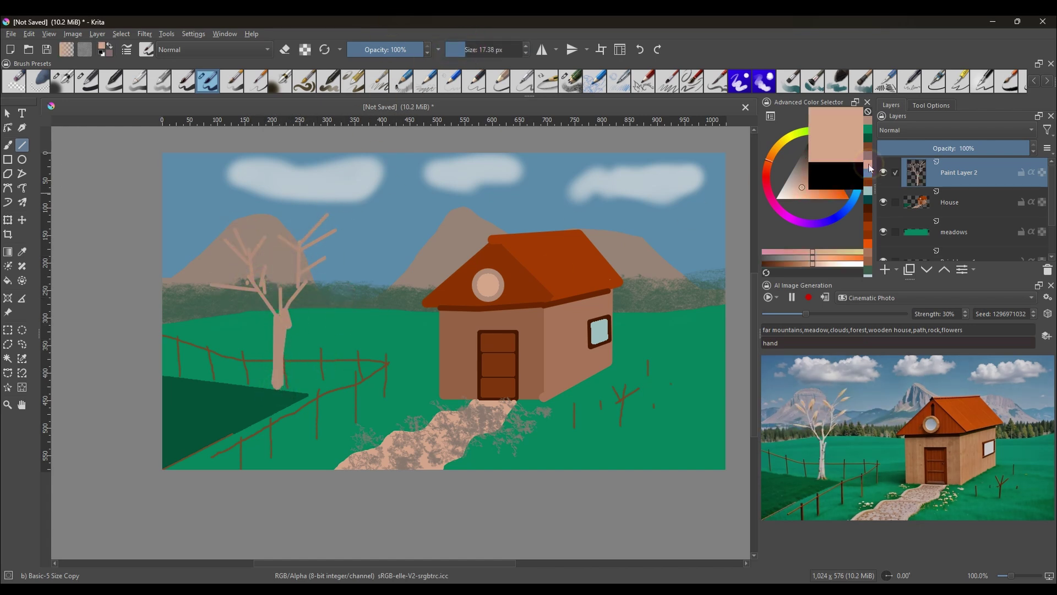
ctrl+click(426, 275)
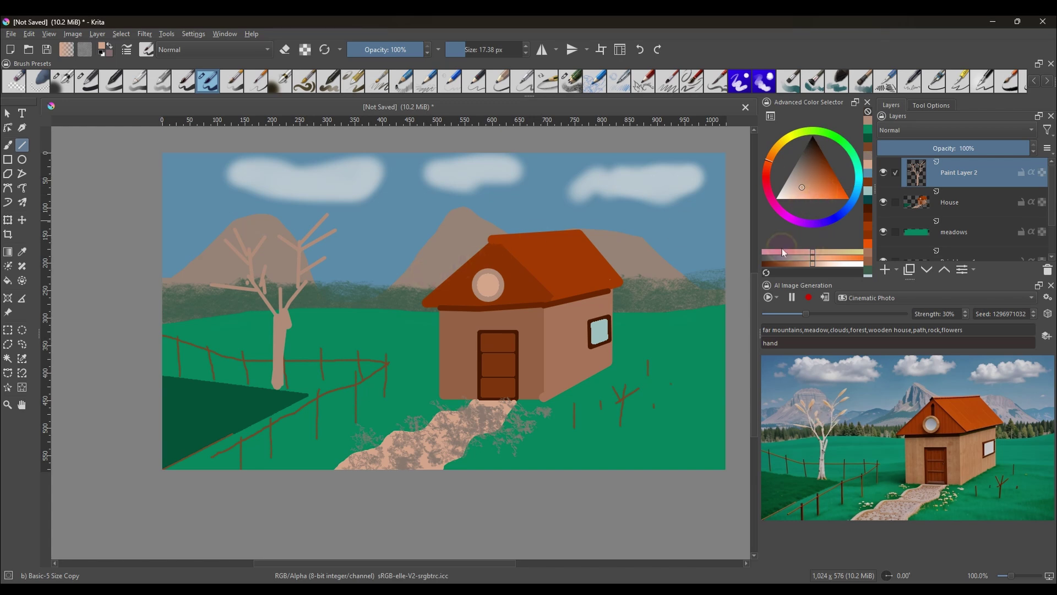
Switch to pink and paint blossom foliage over the tree crown with the tree dab brush
drag(782, 252, 766, 254)
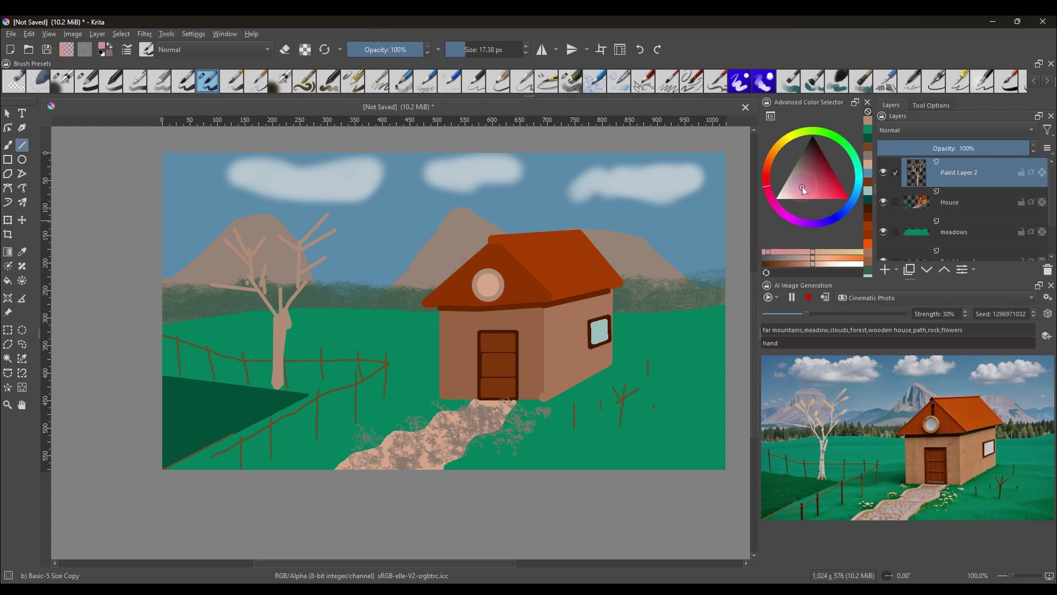
click(595, 80)
mouse_move(314, 273)
mouse_down()
mouse_move(314, 192)
mouse_move(222, 200)
mouse_up()
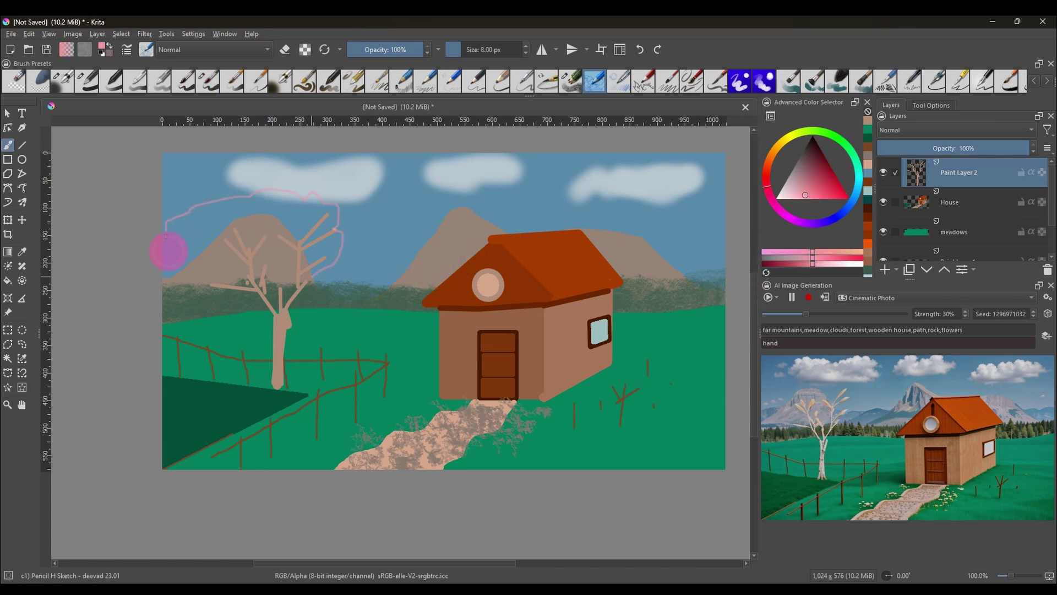
mouse_move(166, 238)
mouse_down()
mouse_move(230, 296)
mouse_move(253, 297)
mouse_up()
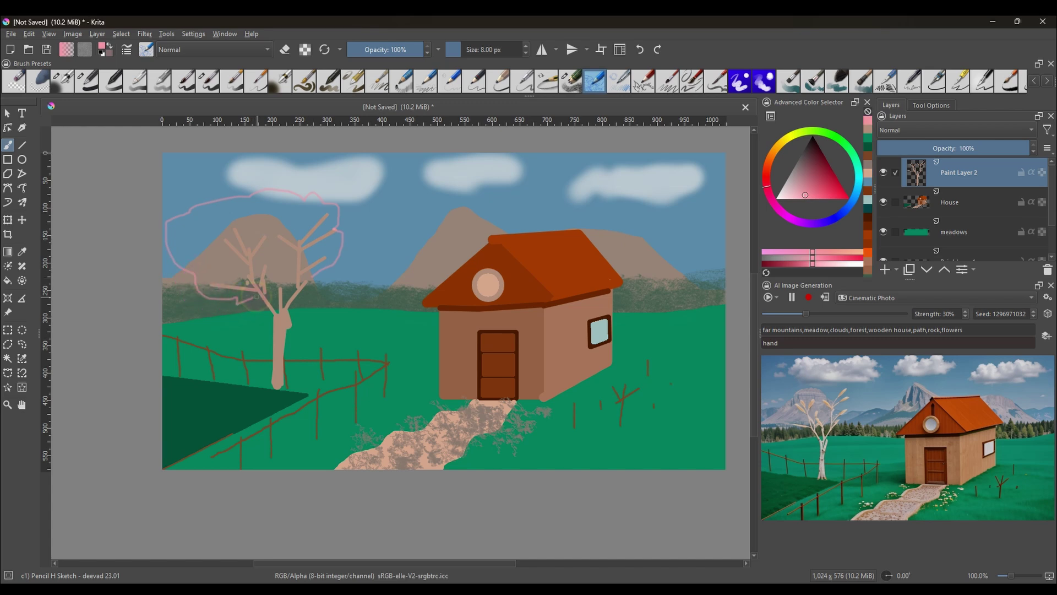
key(ctrl)
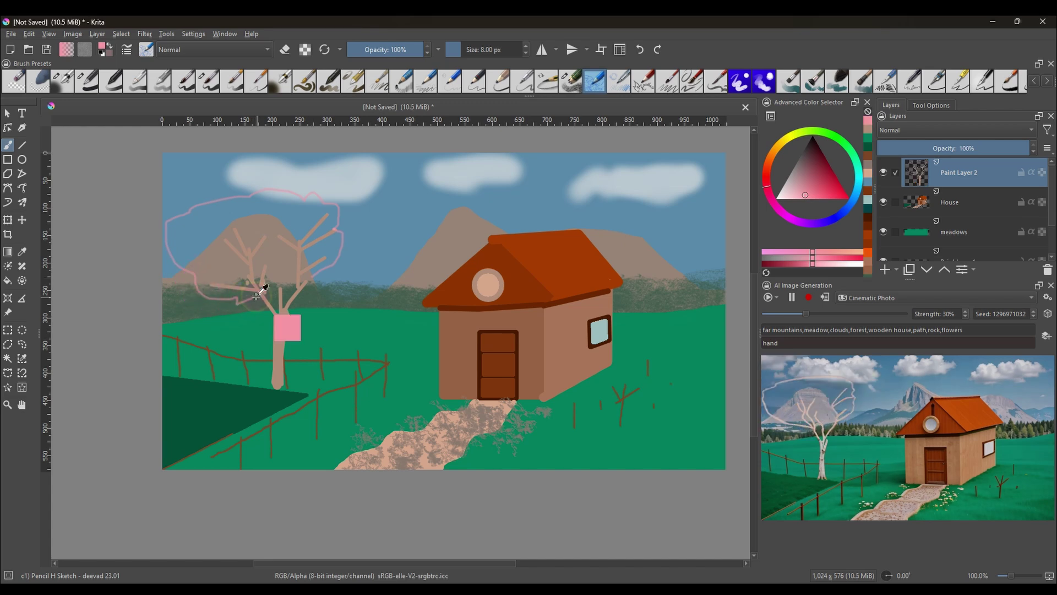
key(ctrl+z)
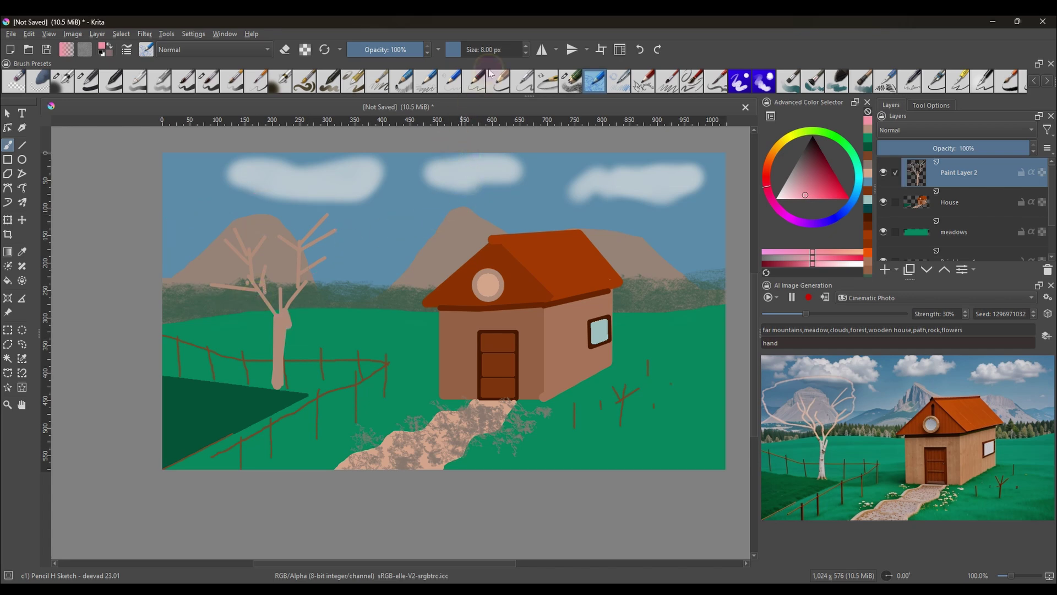
scroll(490, 80, down, 3)
click(618, 80)
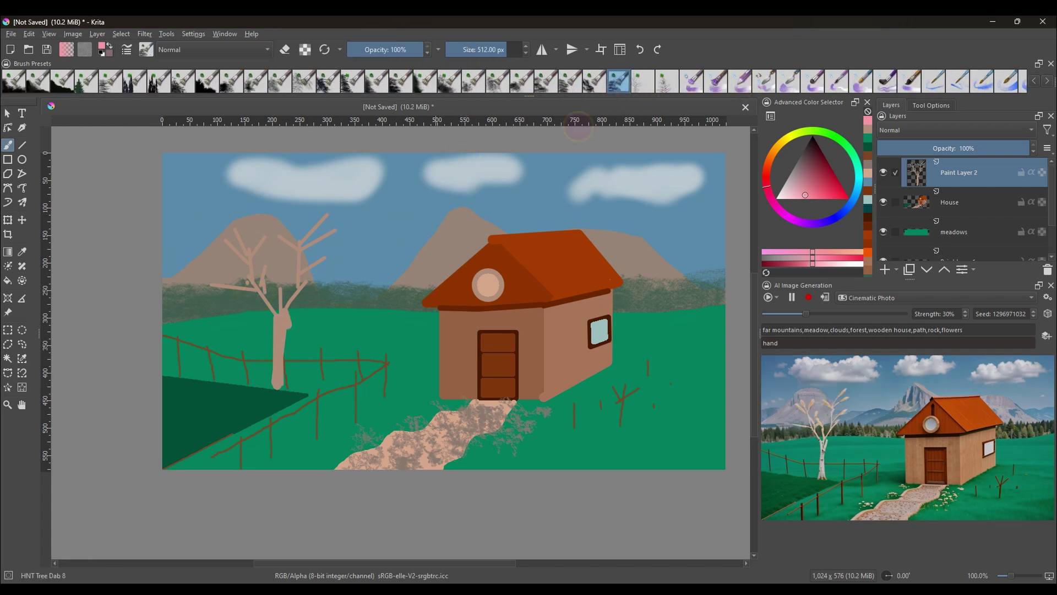
mouse_move(246, 259)
mouse_down()
mouse_move(277, 237)
mouse_move(355, 263)
mouse_move(376, 222)
mouse_up()
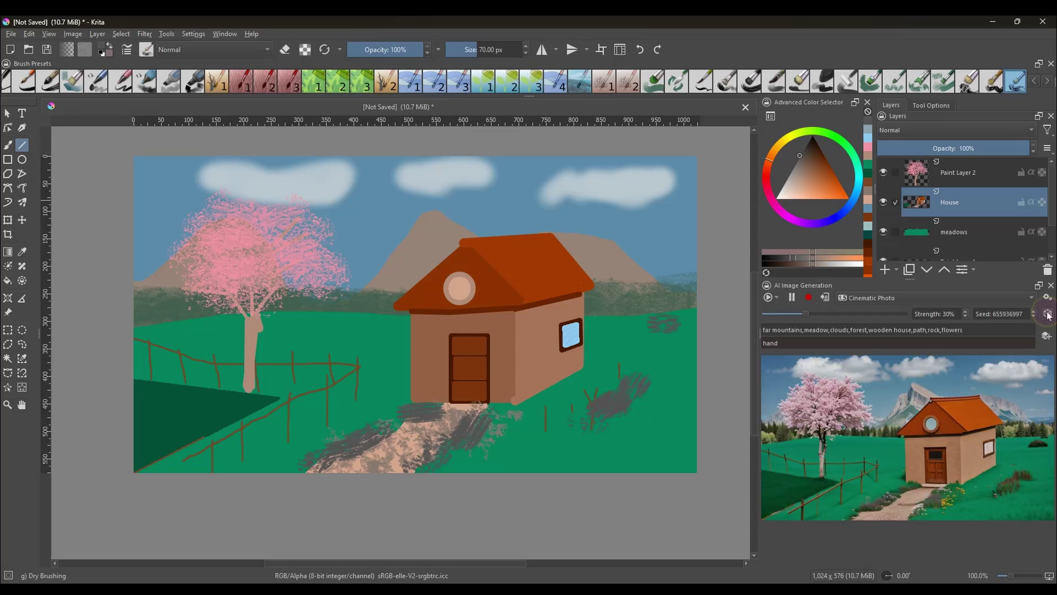
Roll a new random seed, try strengths near 21% and 51%, then enter 30%
click(1047, 313)
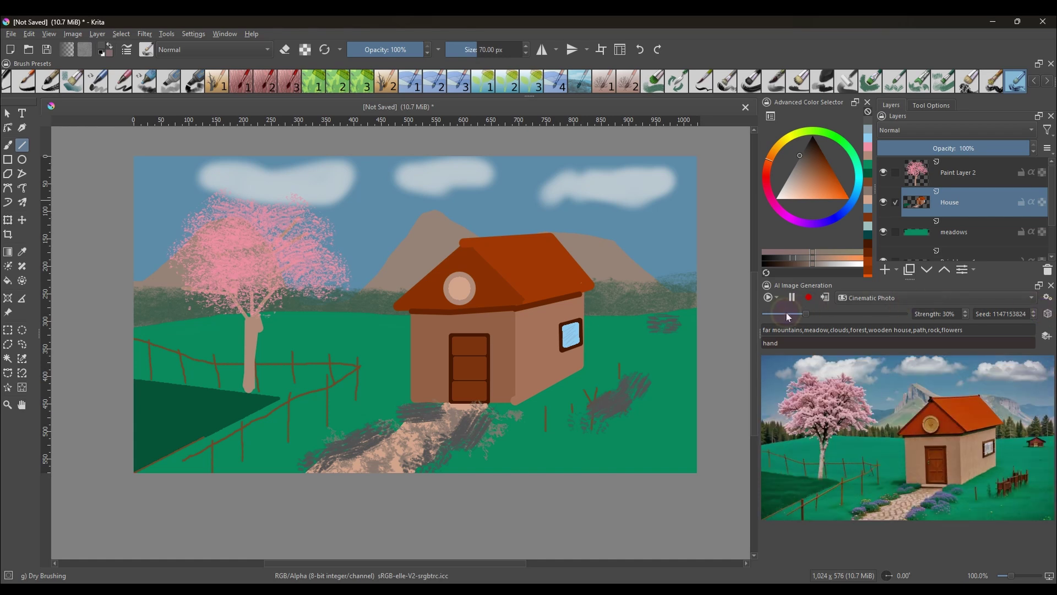
drag(807, 316, 794, 317)
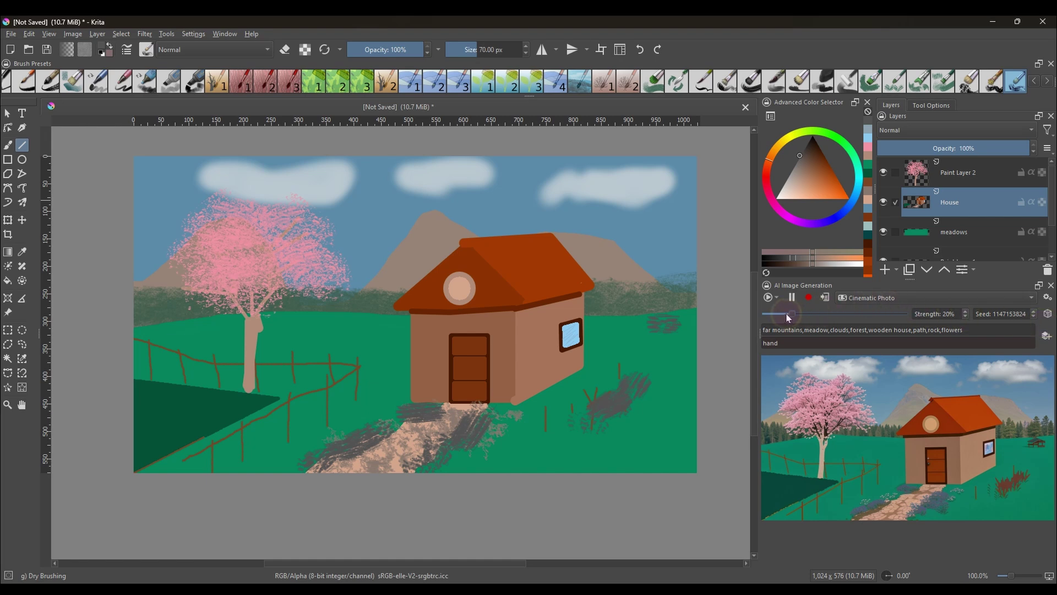
drag(789, 314, 836, 316)
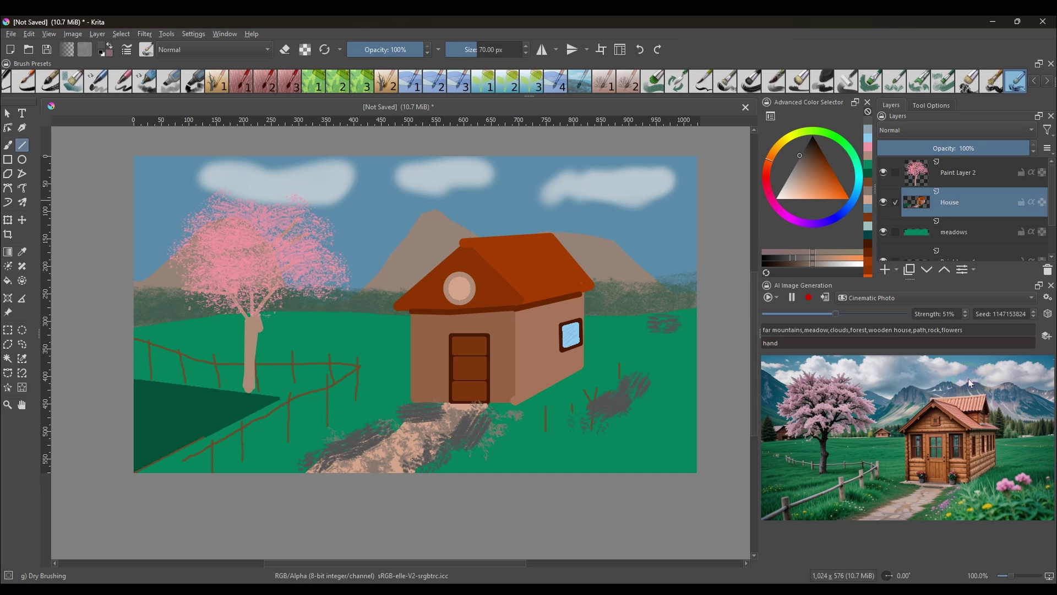
click(856, 329)
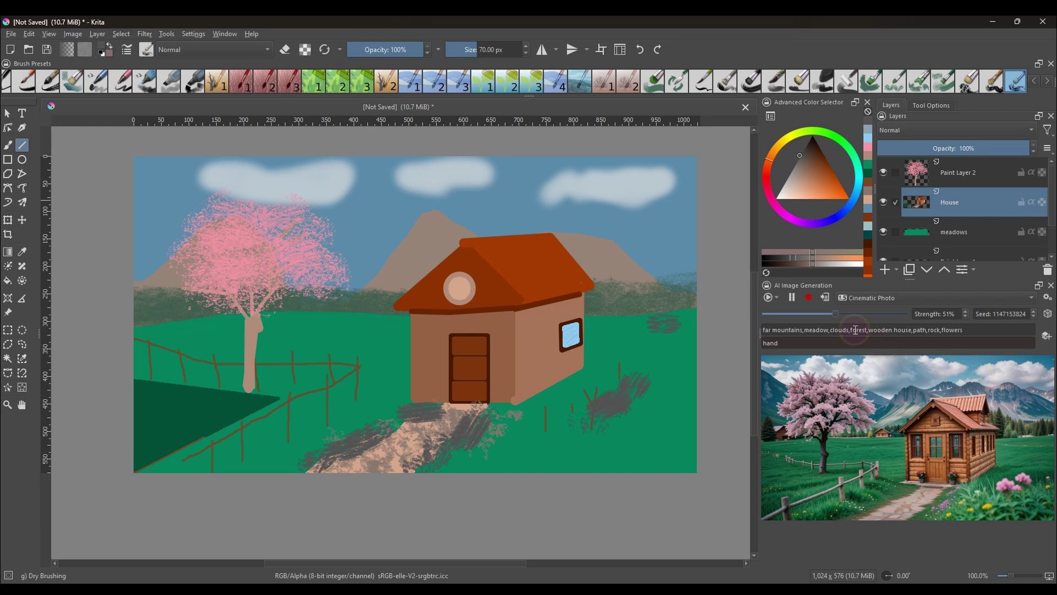
click(949, 314)
double_click(949, 313)
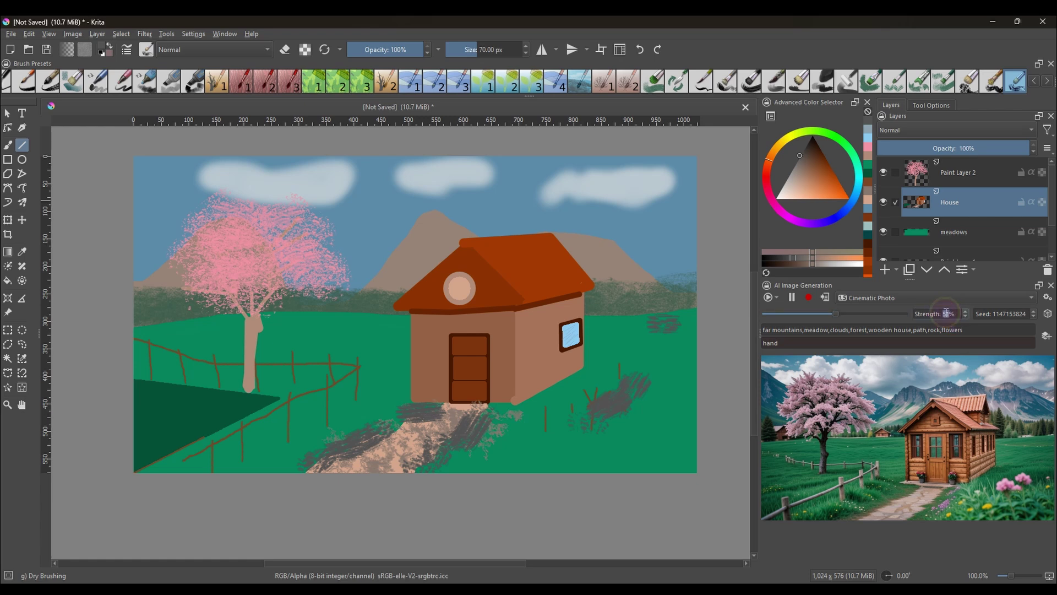
text(30)
click(894, 326)
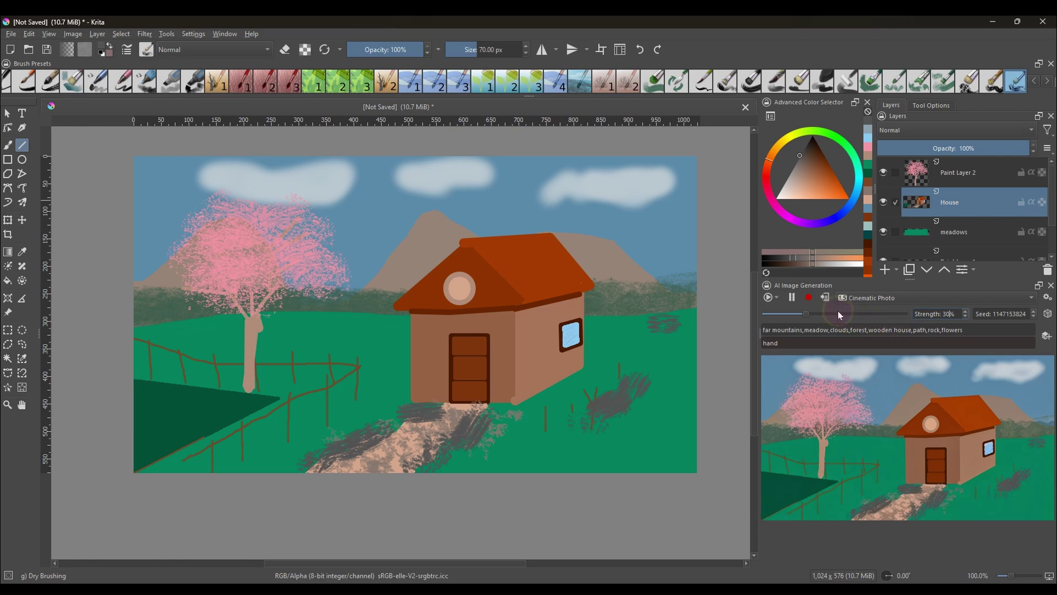
Apply the AI Image Generation result so the photo becomes a new top layer
click(824, 297)
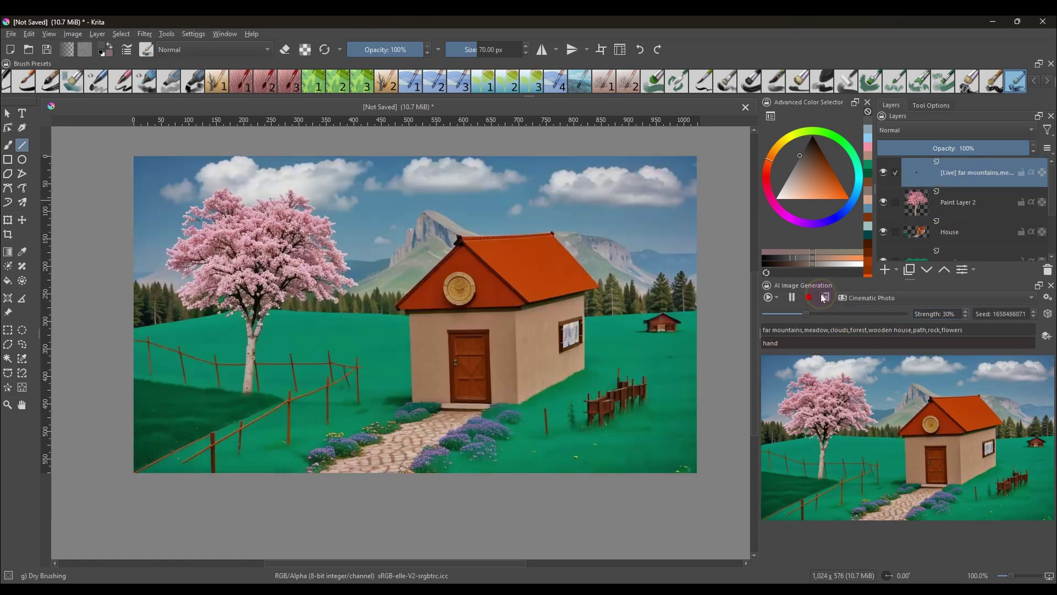